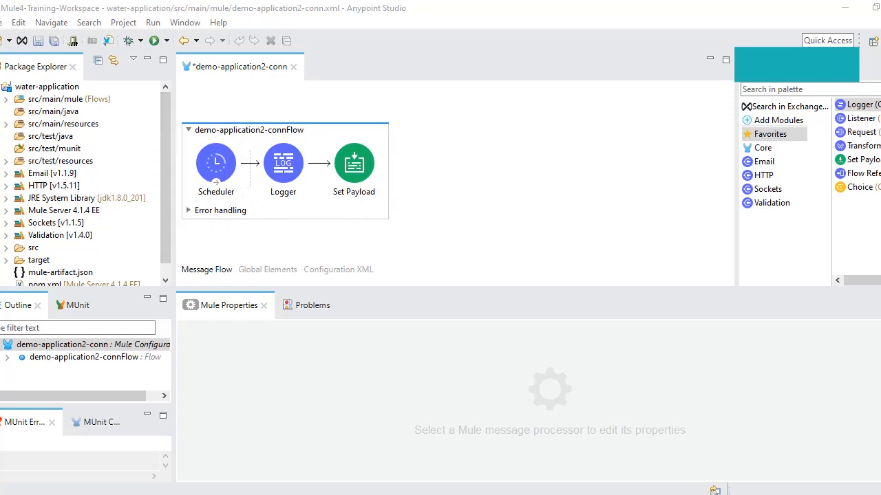
Confirm drink-water-application is Started in Runtime Manager, then close the extra Eclipse Launcher window
left_click(268, 494)
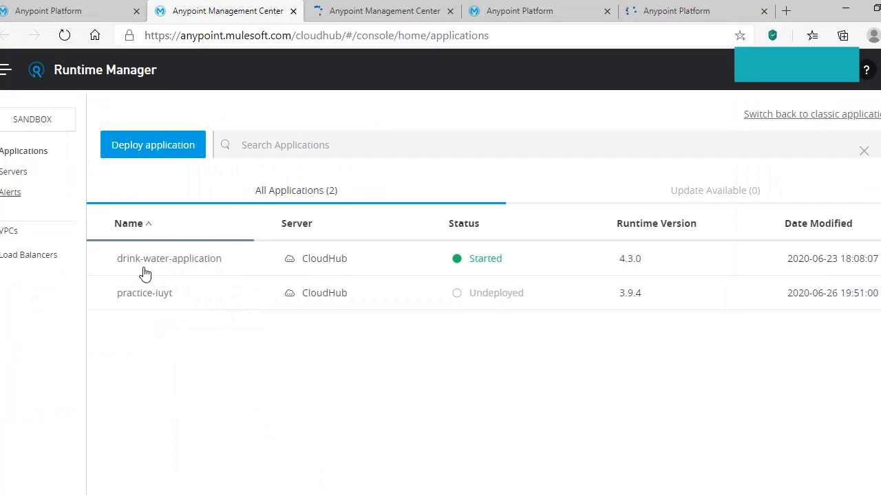
left_click(170, 271)
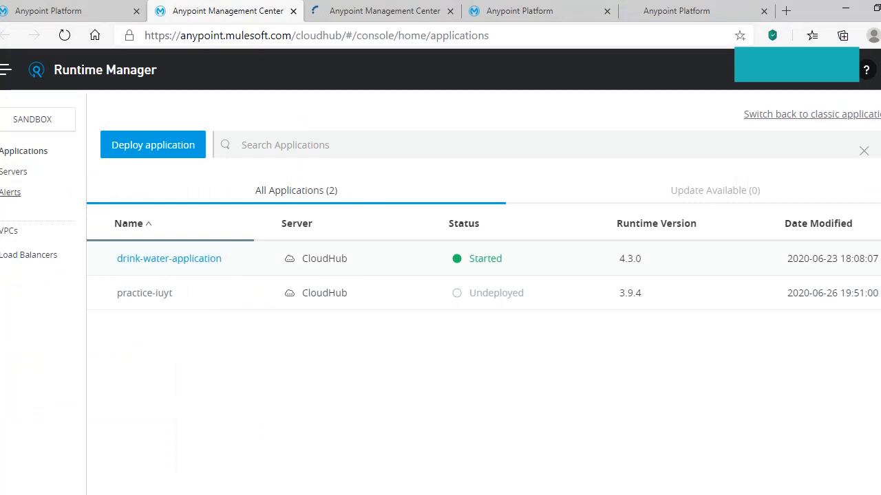
mouse_move(542, 494)
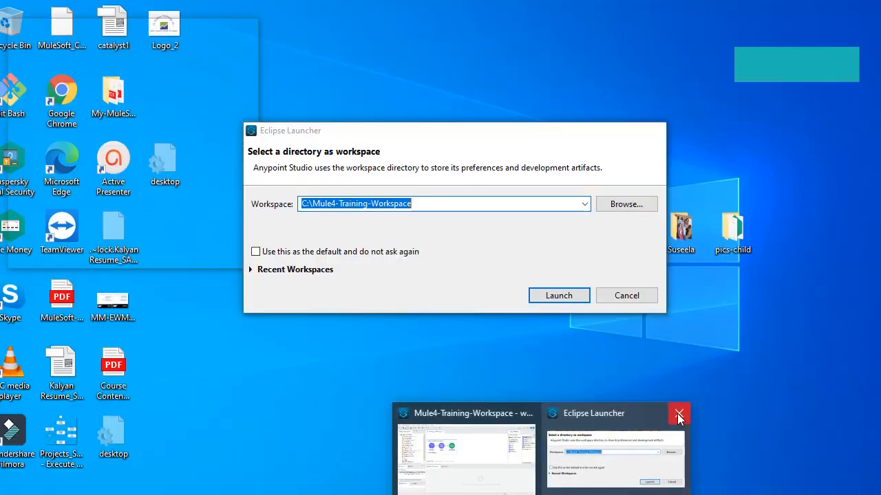
left_click(678, 416)
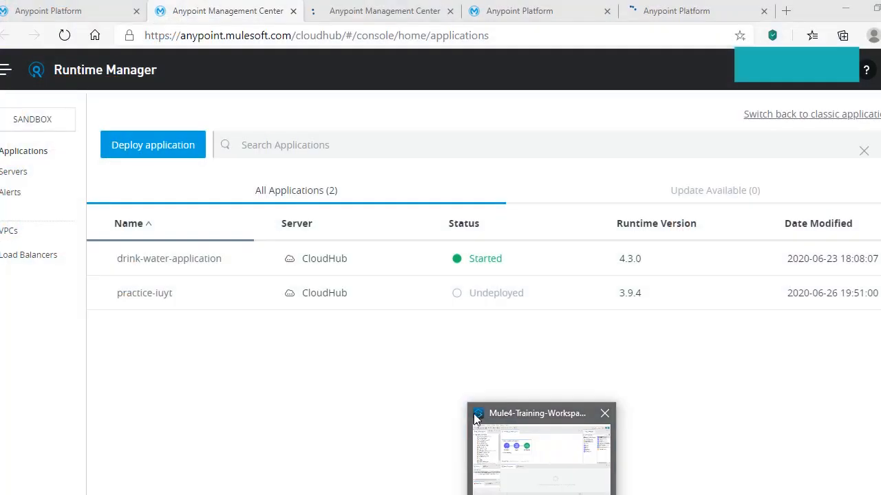
left_click(482, 414)
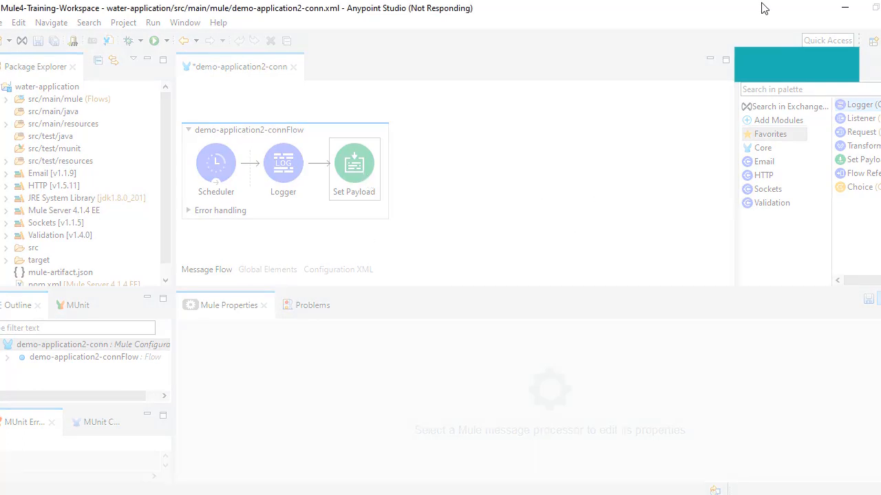
Switch between the browser and Studio, then bring up the Add Modules to Project dialog
left_click(846, 8)
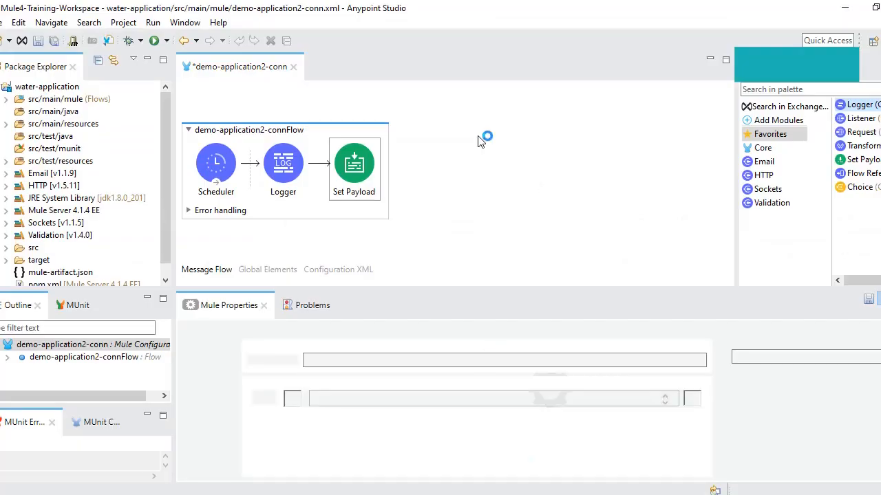
key("alt+Tab")
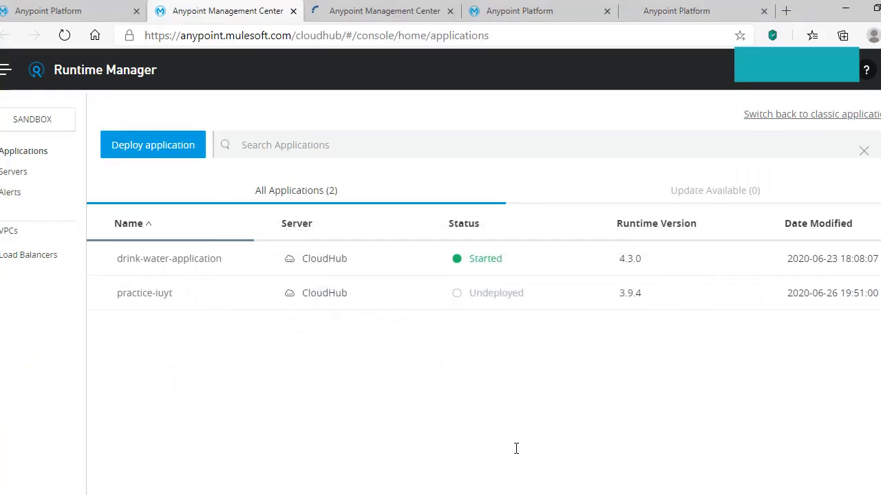
key("alt+Tab")
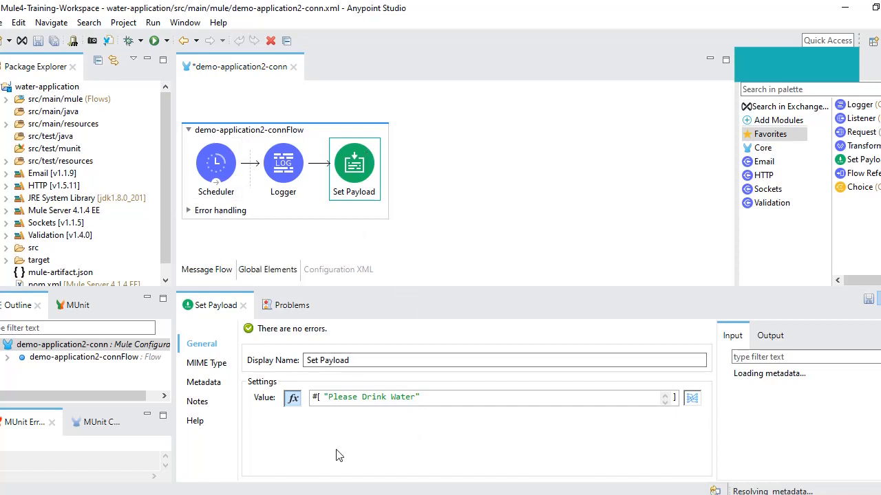
left_click(356, 494)
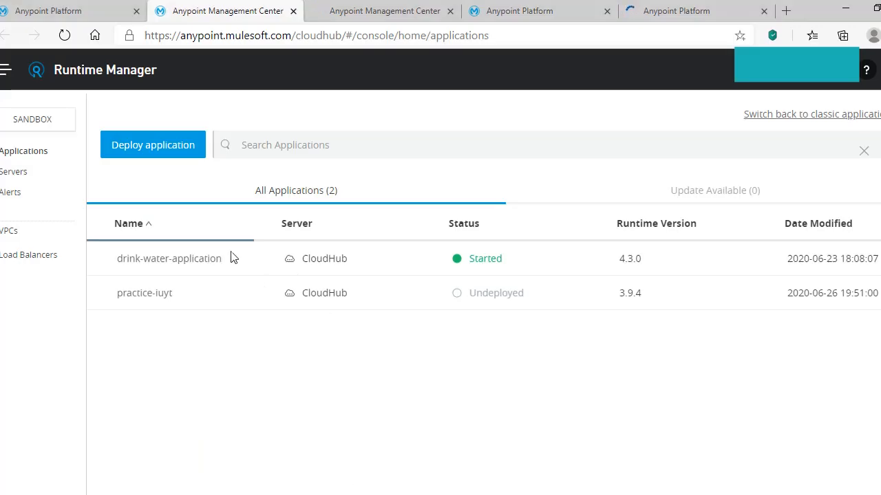
left_click(428, 494)
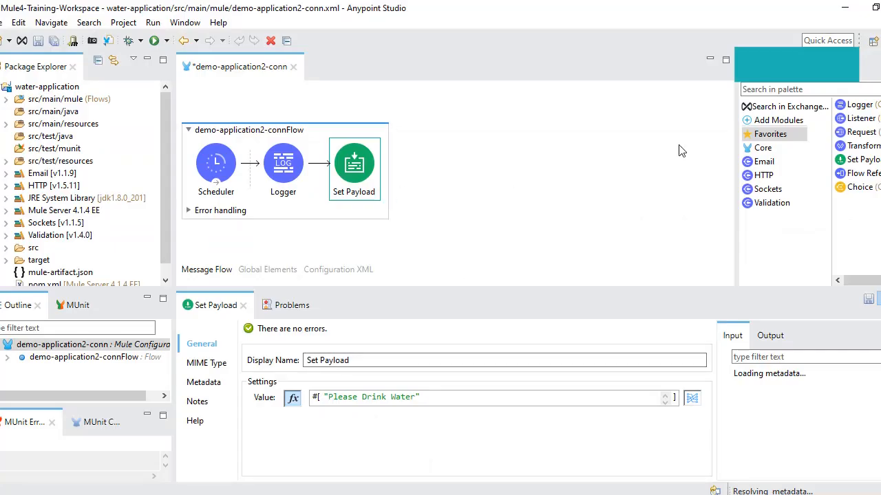
left_click(766, 123)
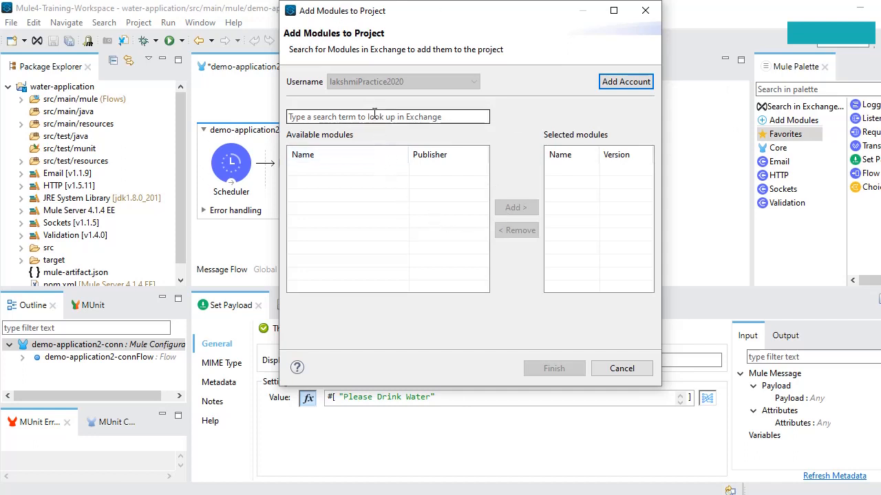
Sign in to Exchange, search 'cloudhub', and add CloudHub Connector - Mule 4 version 1.0.1
left_click(640, 84)
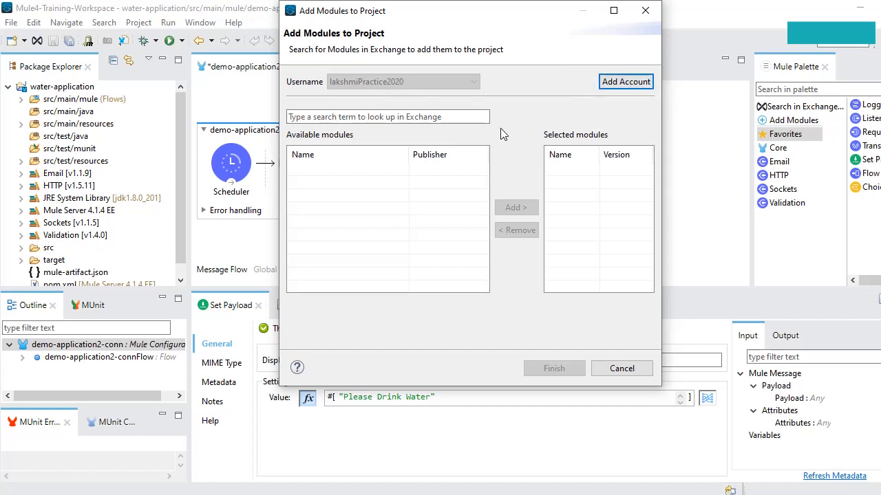
left_click(388, 117)
type("cl")
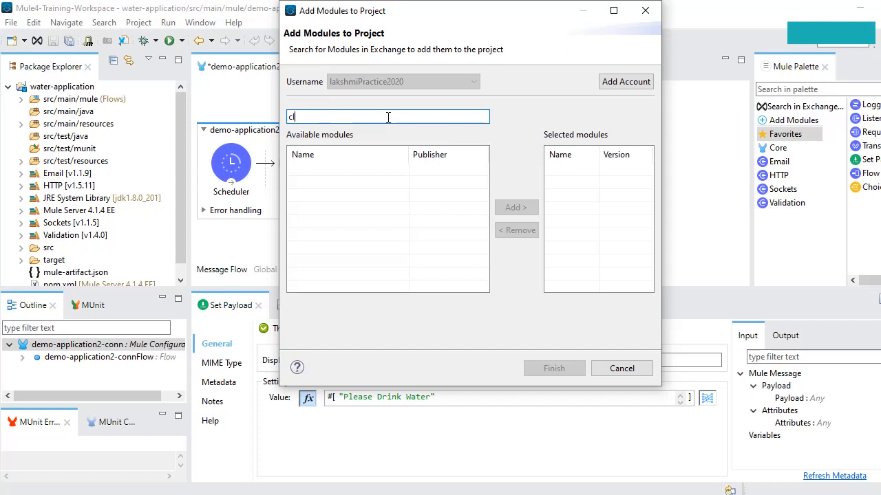
type("oud")
key("Return")
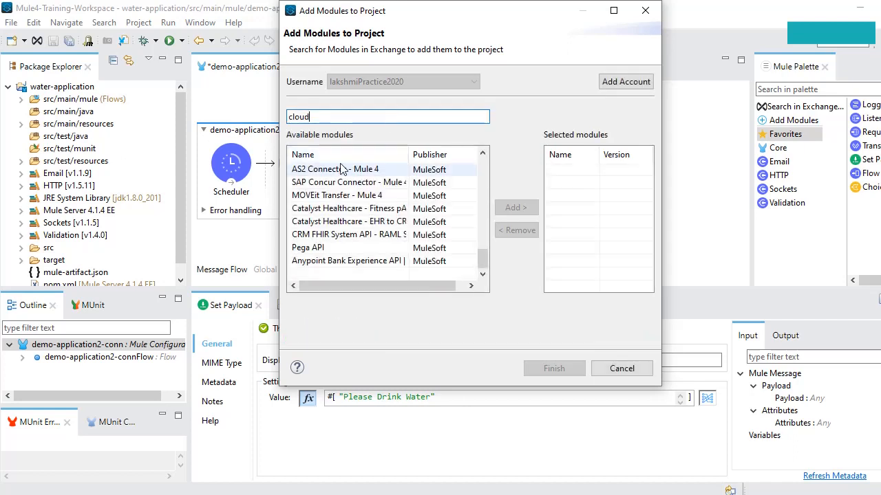
type("hu")
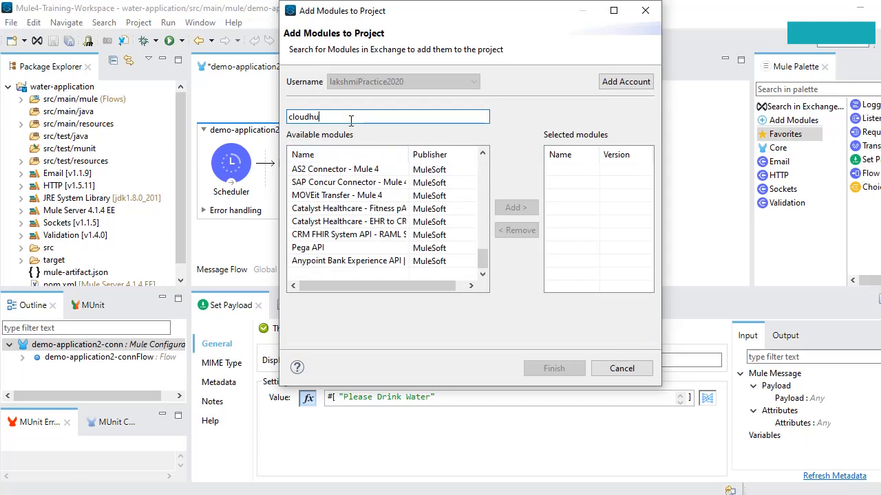
type("b")
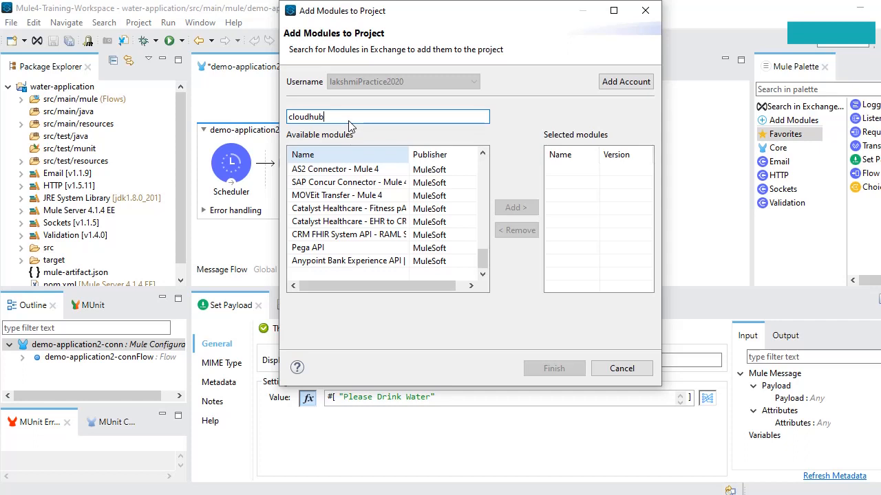
key("Return")
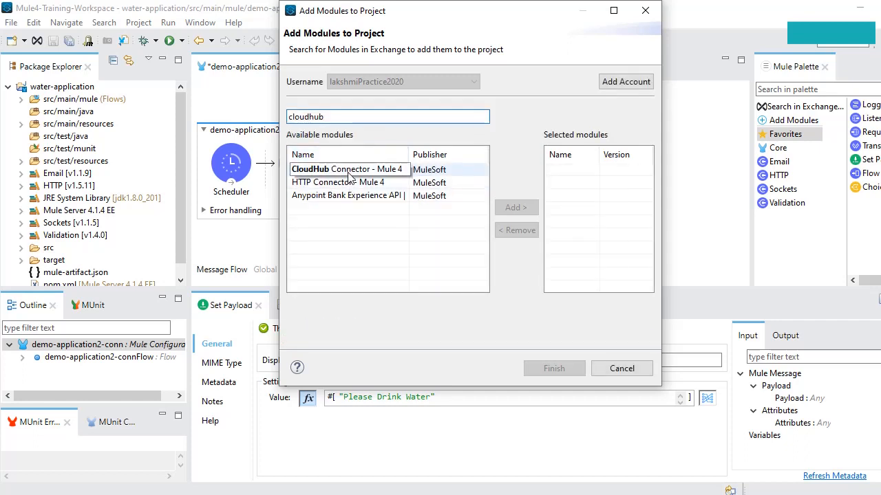
left_click(350, 172)
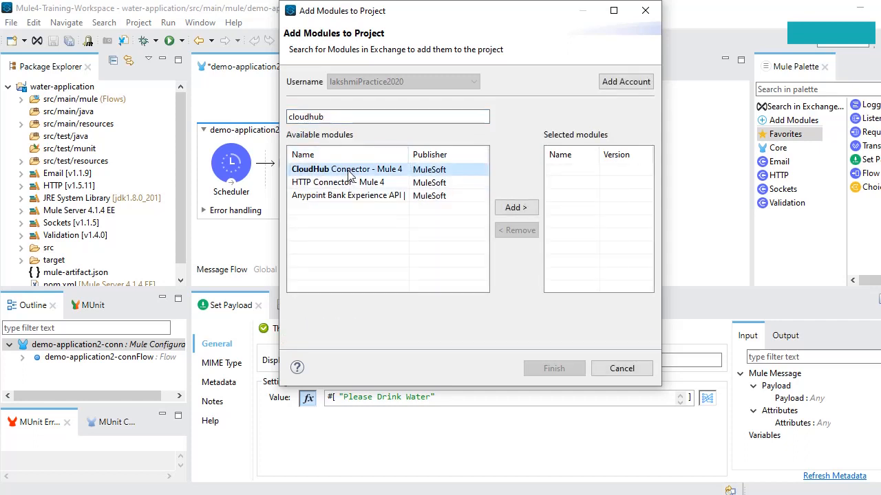
left_click(515, 208)
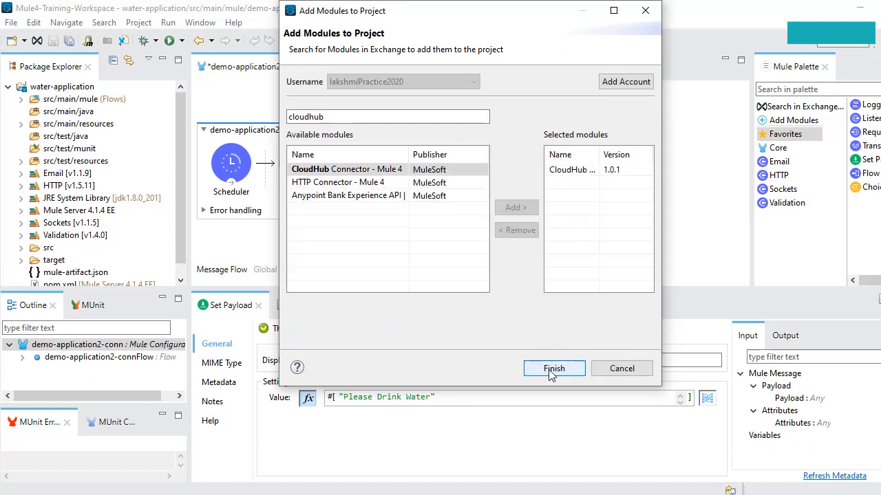
left_click(550, 370)
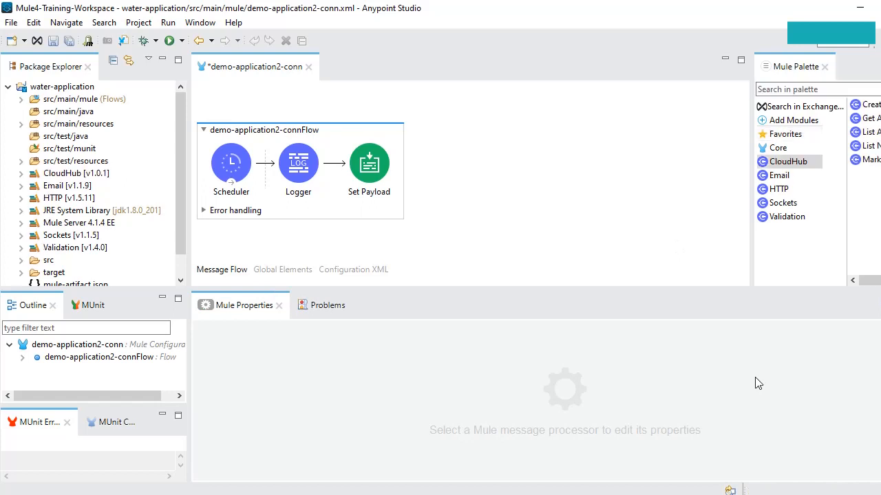
Drag the CloudHub Create Notification operation into the flow after Set Payload and select it
left_click(872, 159)
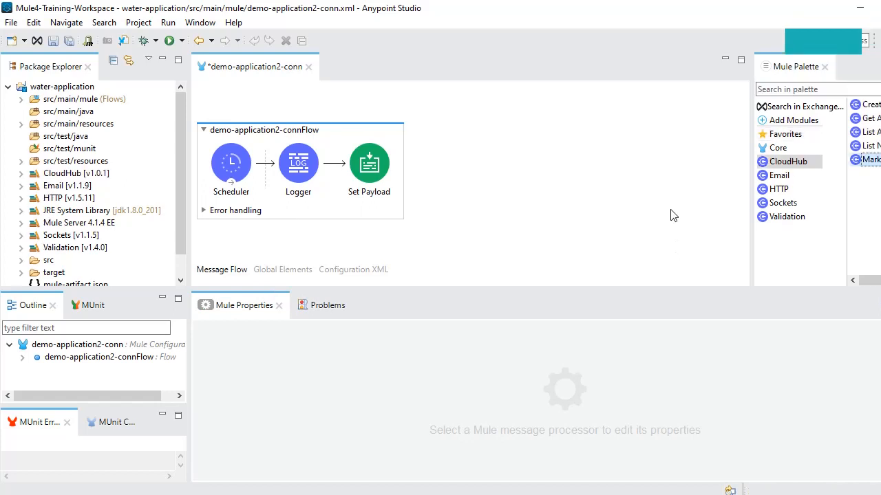
left_click(795, 167)
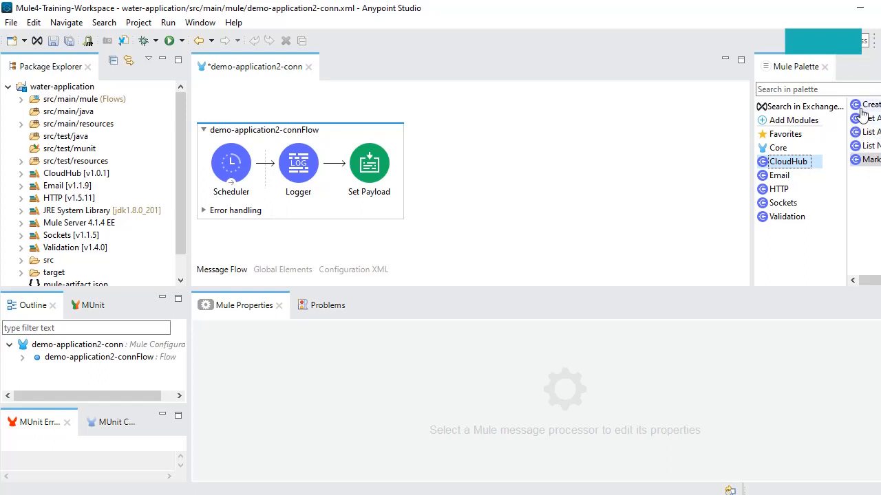
left_click_drag(862, 112, 393, 166)
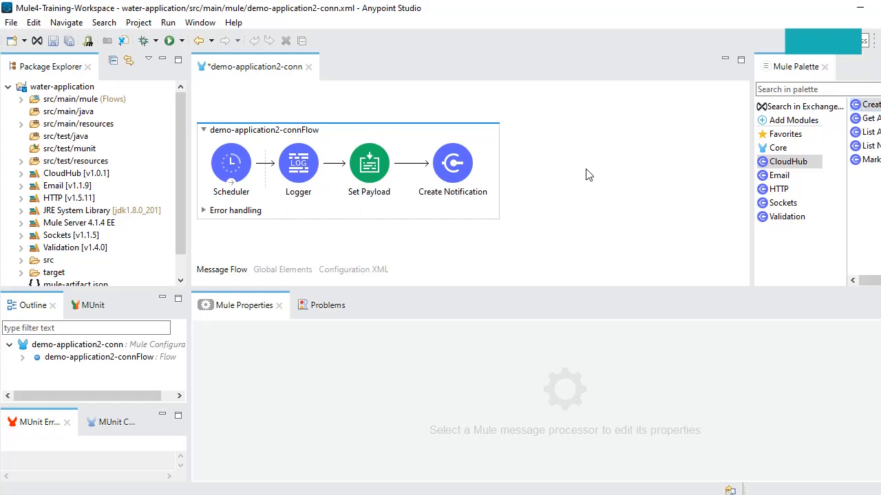
left_click(451, 147)
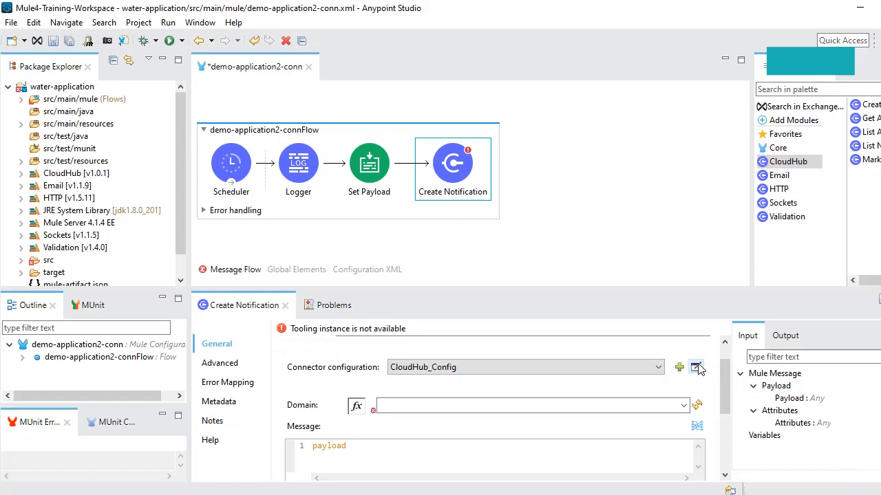
Edit the CloudHub_Config connection settings for Create Notification
left_click(697, 368)
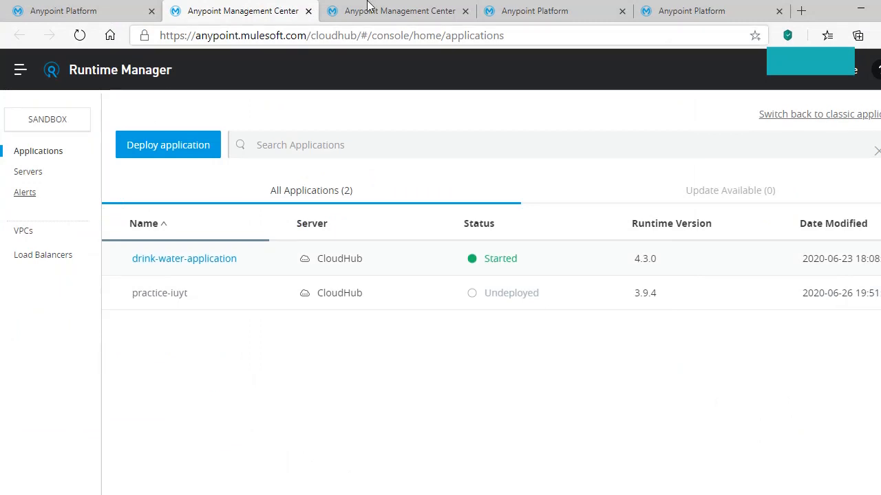
Navigate the browser tabs to the Access Management Environments page
left_click(387, 5)
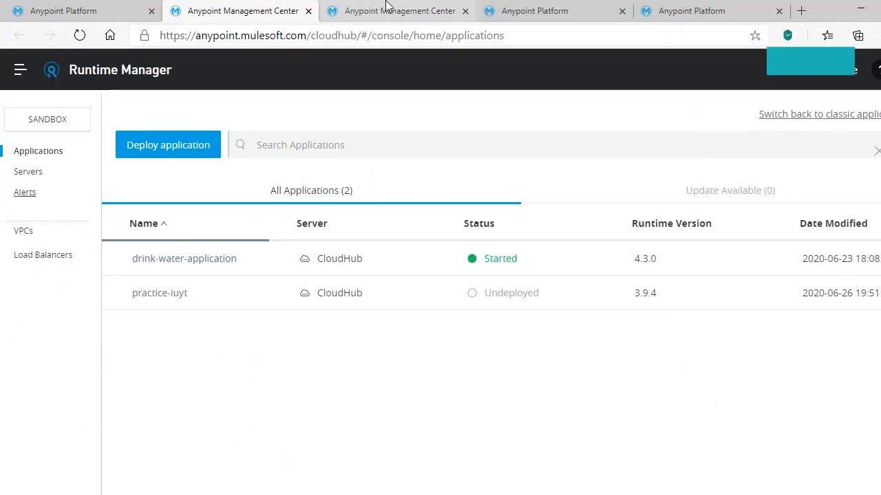
left_click(519, 15)
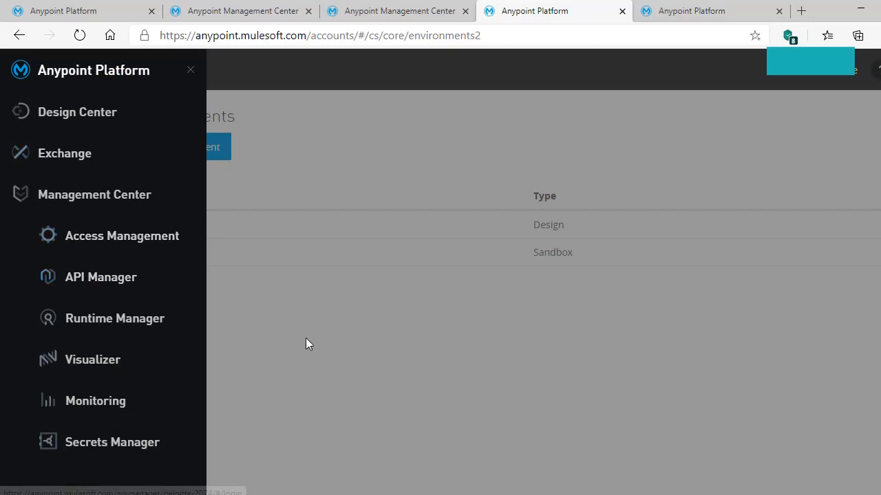
left_click(206, 227)
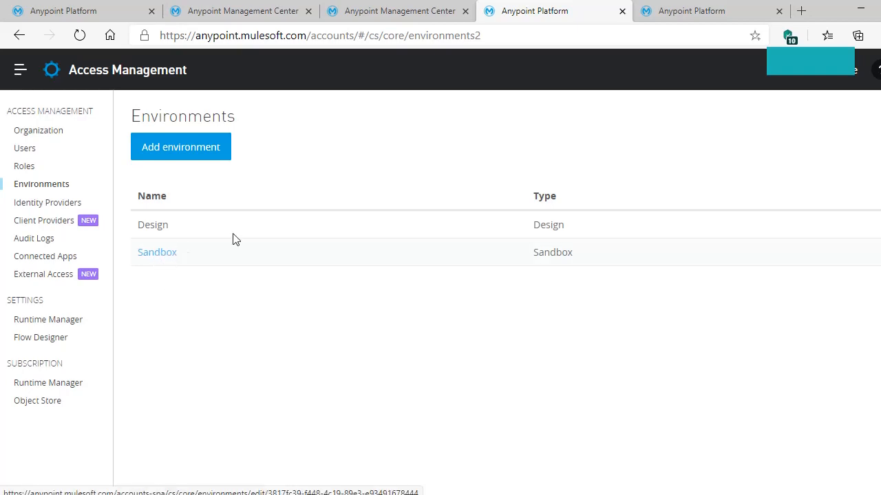
left_click(661, 12)
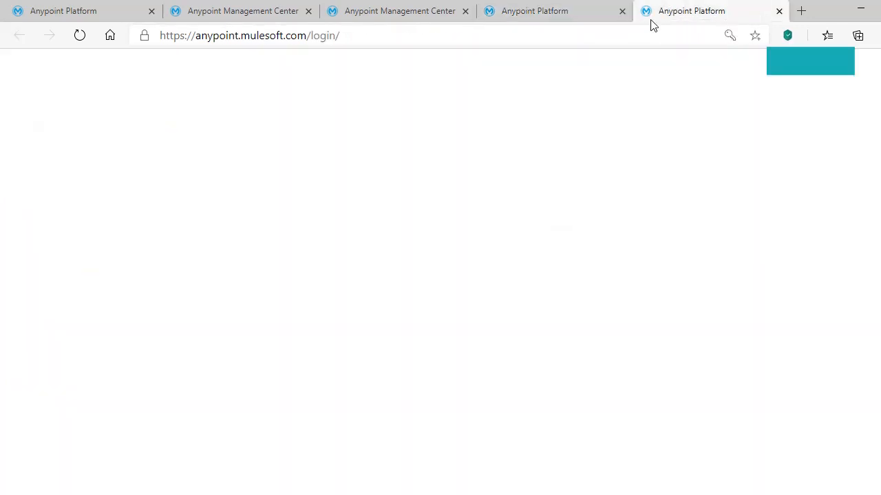
left_click(571, 12)
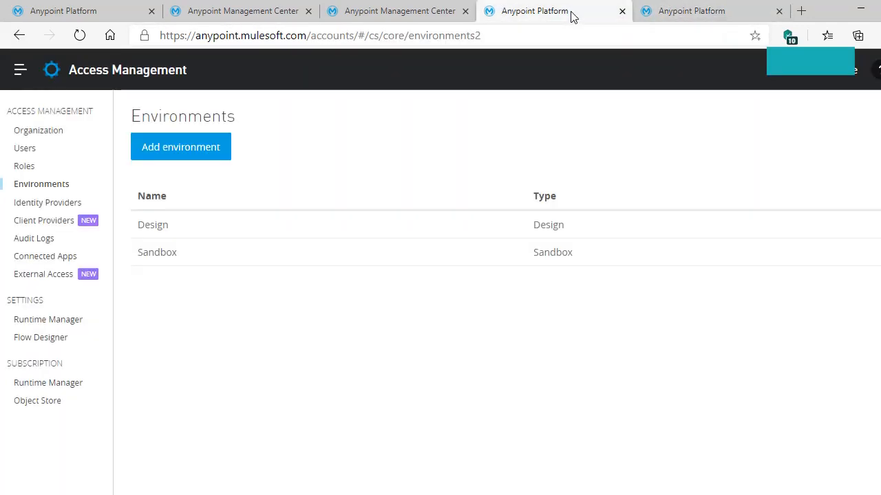
Open the Sandbox environment in a new tab, close the leftover tab, and select its environment ID
right_click(153, 262)
left_click(179, 275)
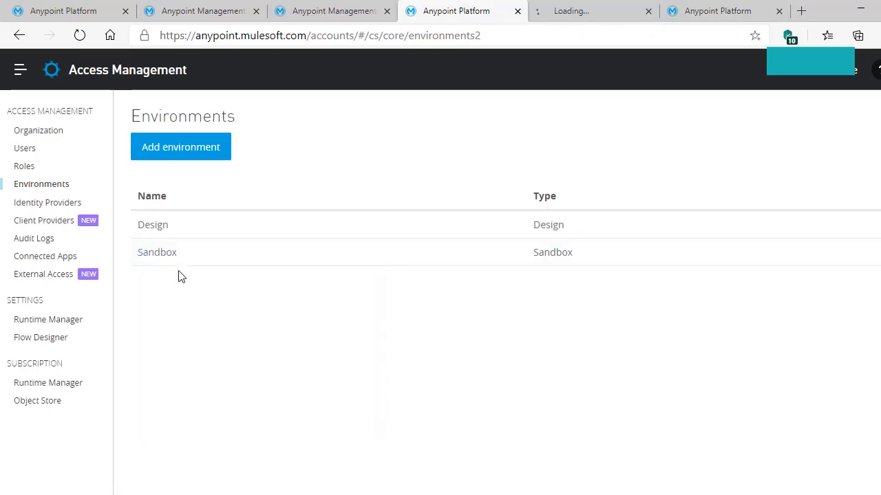
left_click(779, 12)
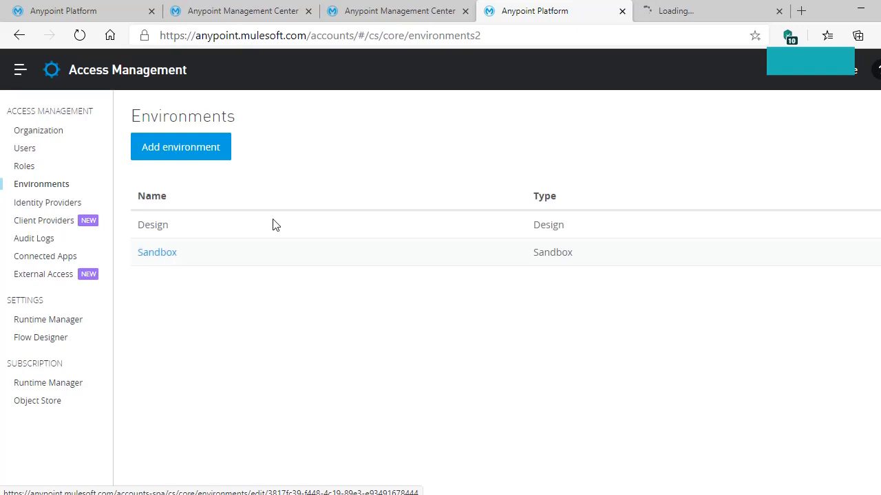
left_click(710, 11)
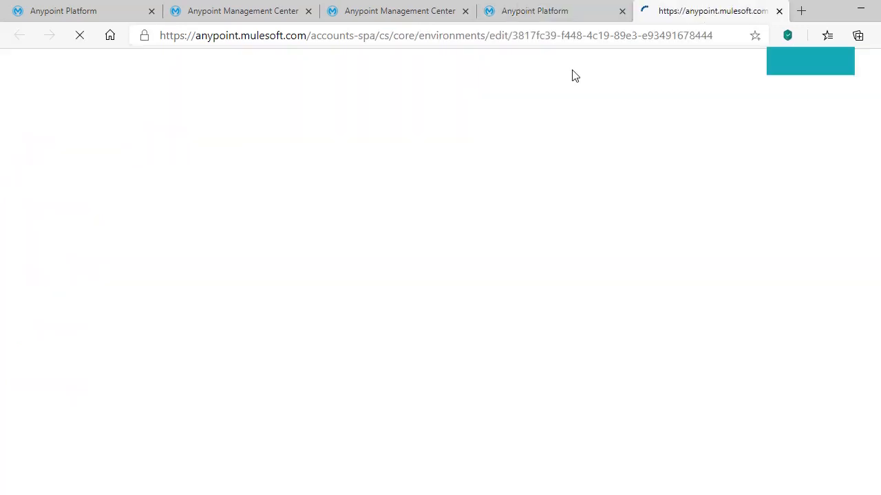
left_click_drag(513, 35, 716, 42)
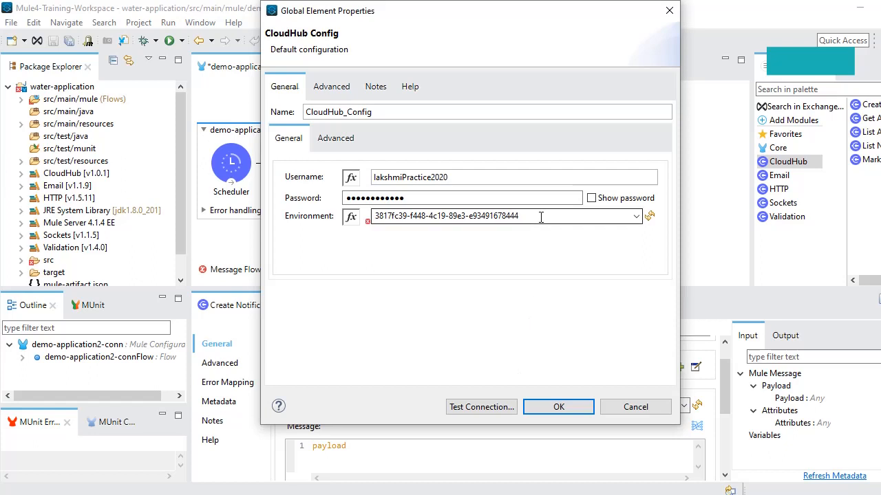
Check the pasted Sandbox environment ID and save CloudHub_Config with OK
triple_click(541, 217)
left_click(541, 215)
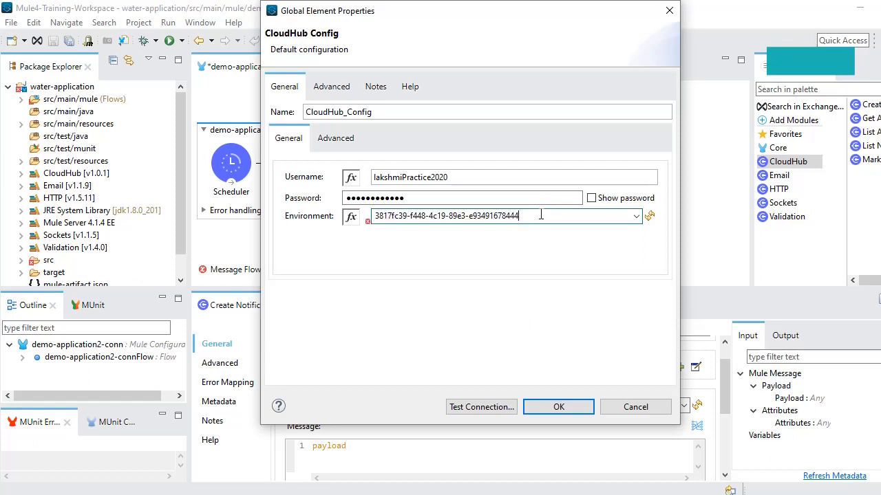
left_click(559, 408)
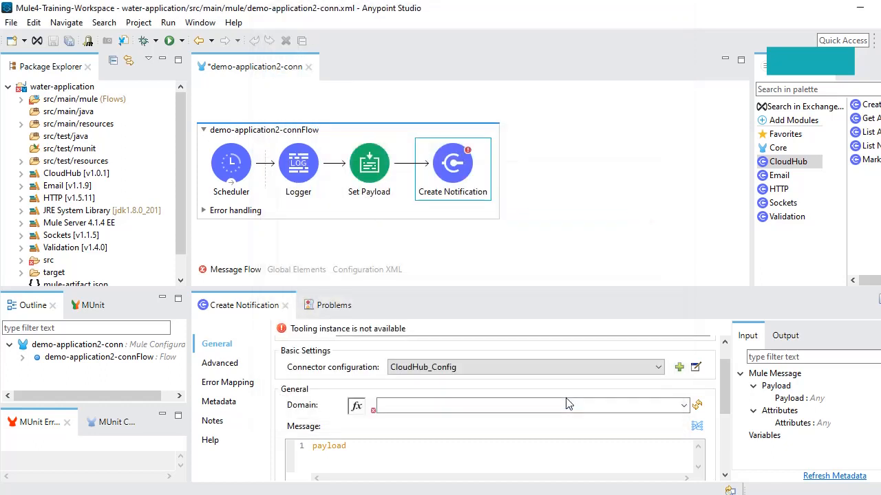
left_click(566, 406)
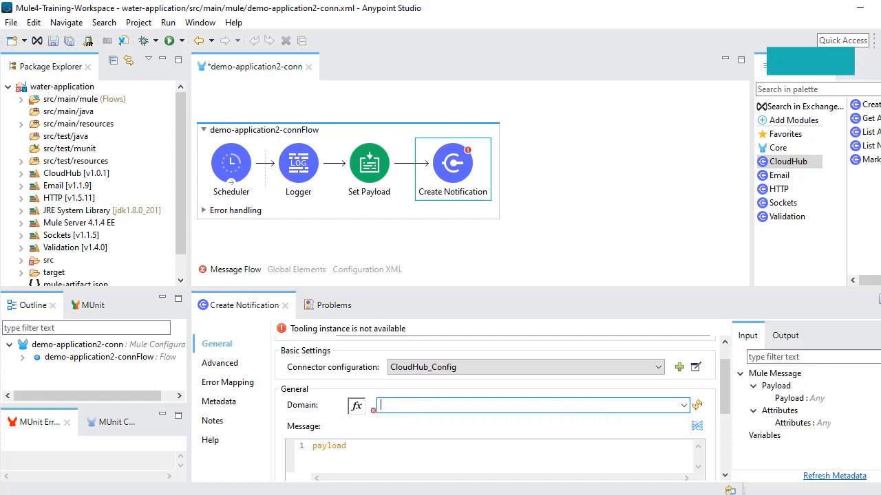
key("alt+Tab")
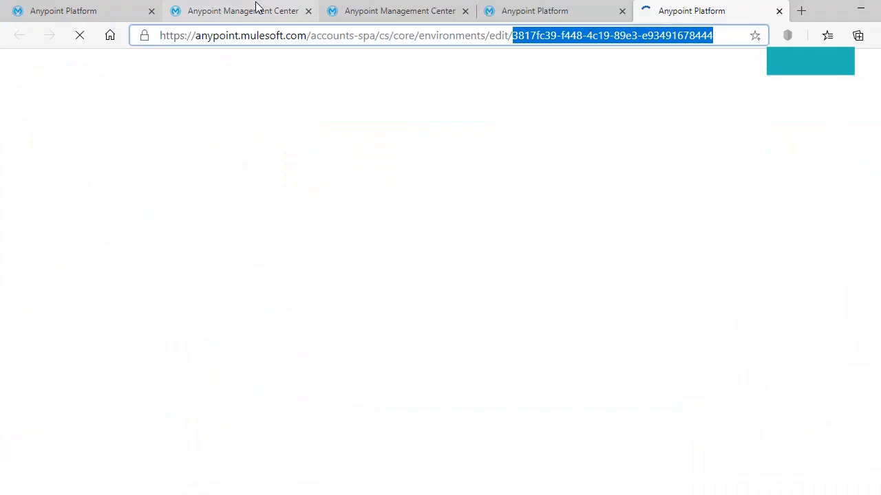
Open the drink-water-application dashboard in Runtime Manager, then return to Studio
left_click(255, 9)
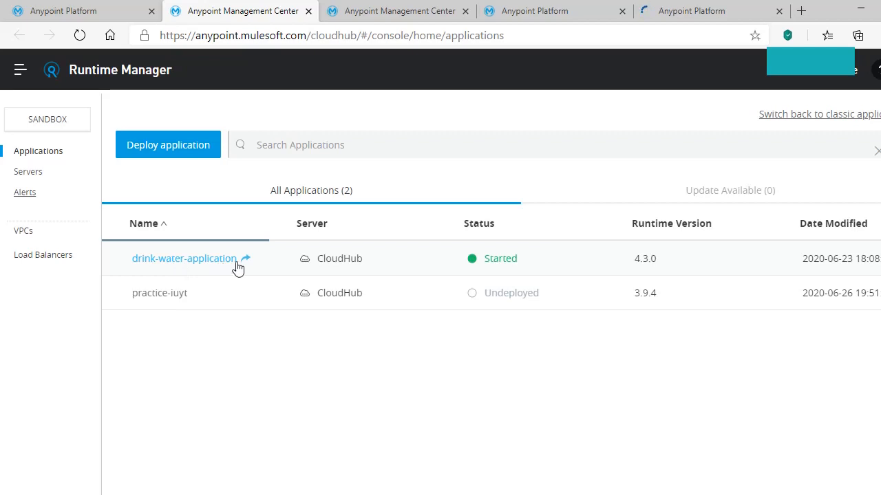
left_click_drag(164, 262, 164, 263)
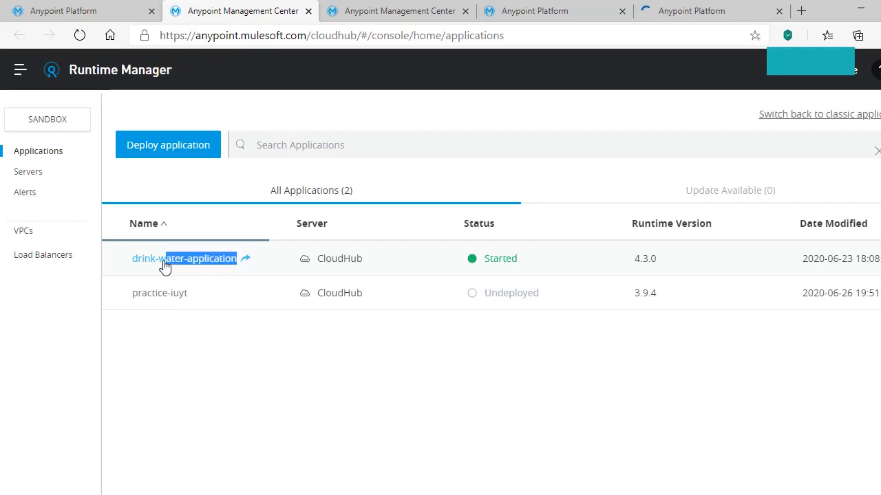
left_click(164, 265)
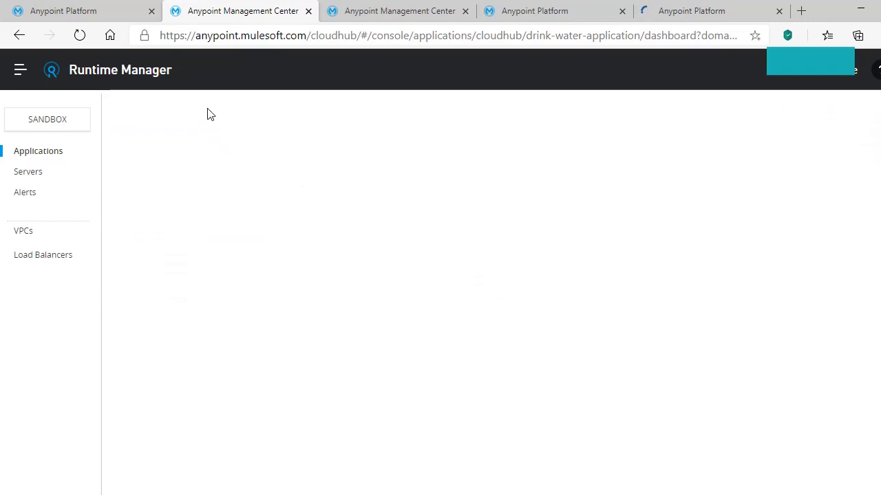
key("alt+Tab")
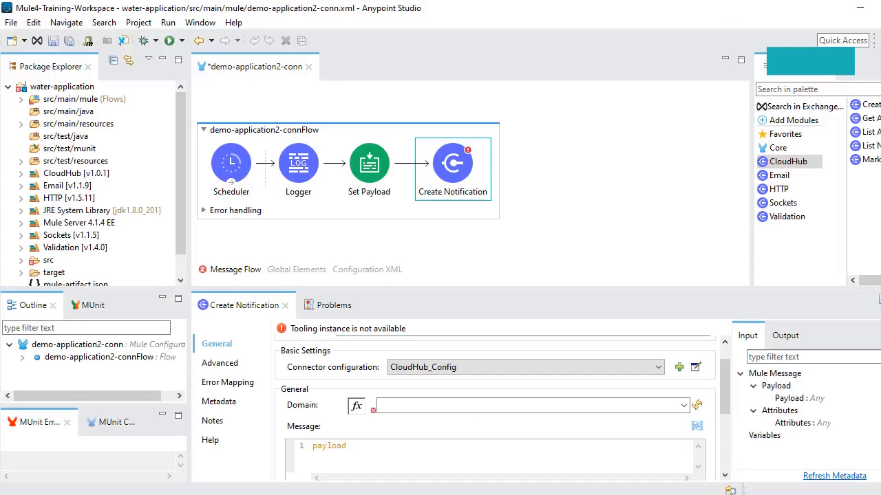
Enter drink-water-application as the Create Notification domain and maximize its properties panel
left_click(686, 405)
left_click(632, 403)
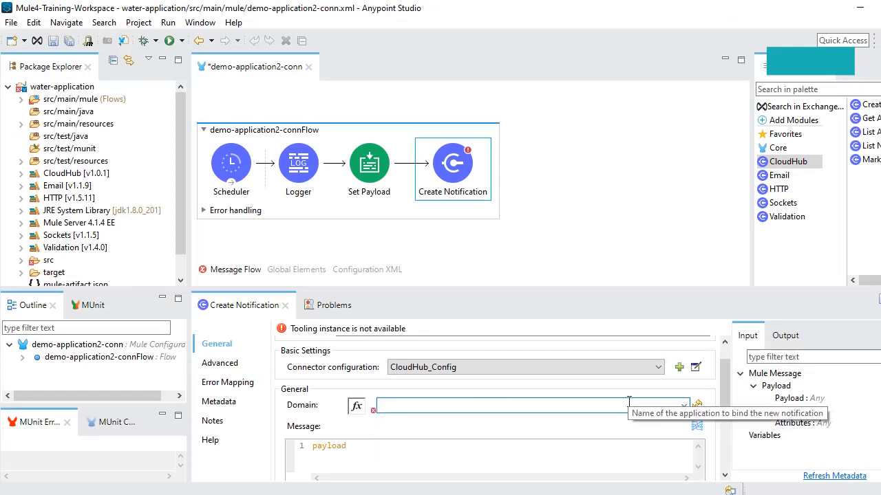
type("drink")
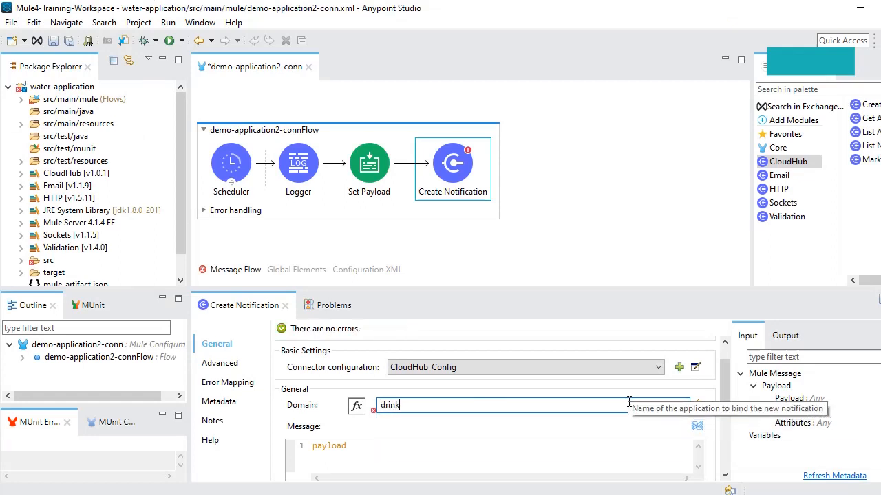
type("-water-application")
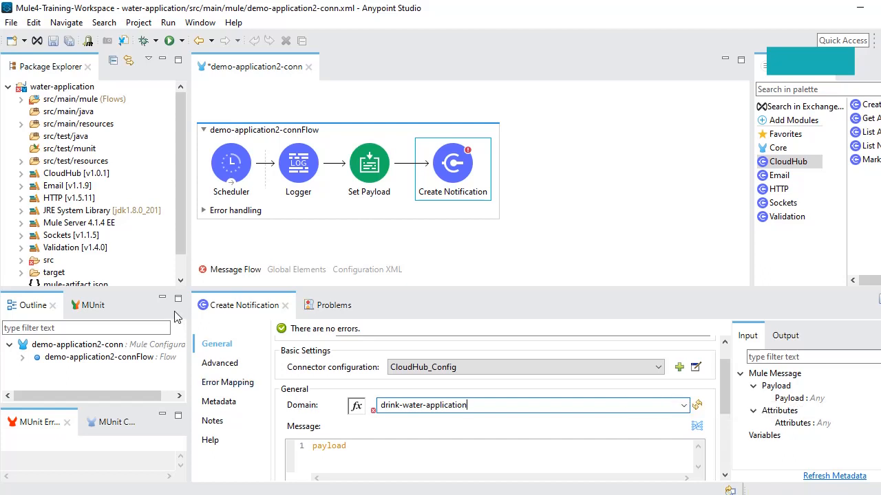
double_click(231, 311)
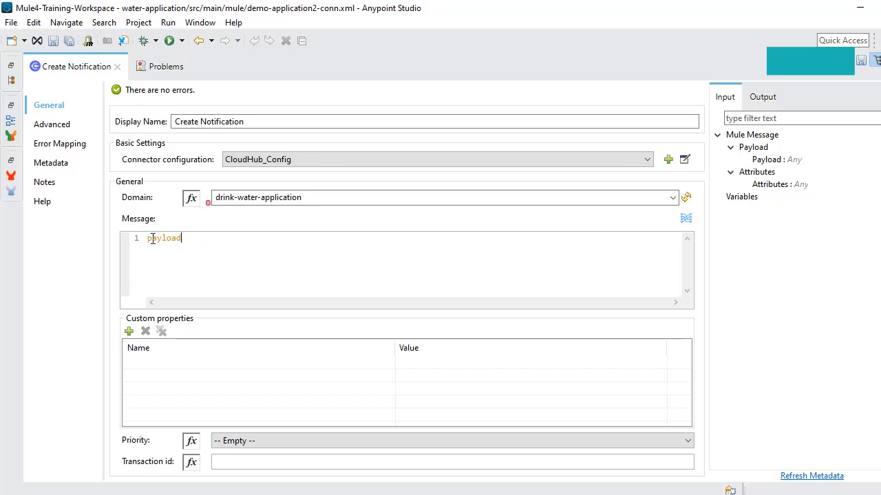
Set the notification priority to INFO and restore the properties panel to normal size
mouse_move(152, 239)
left_click(685, 444)
left_click(256, 476)
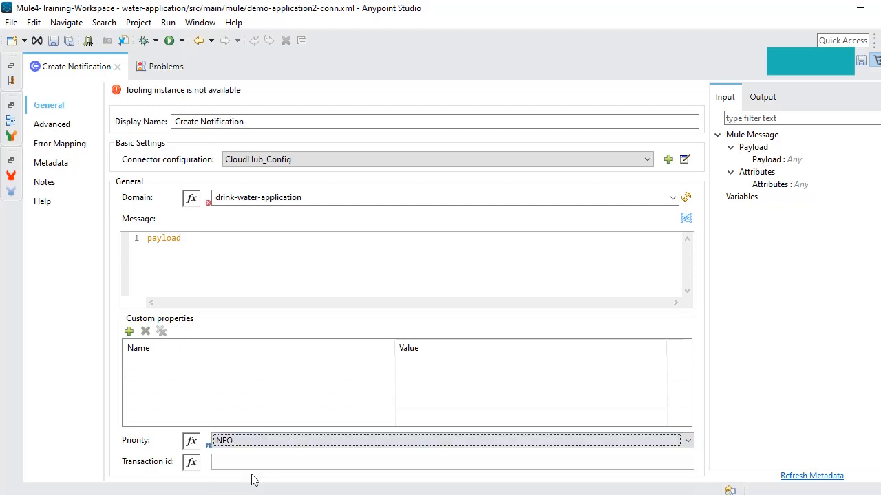
left_click(687, 441)
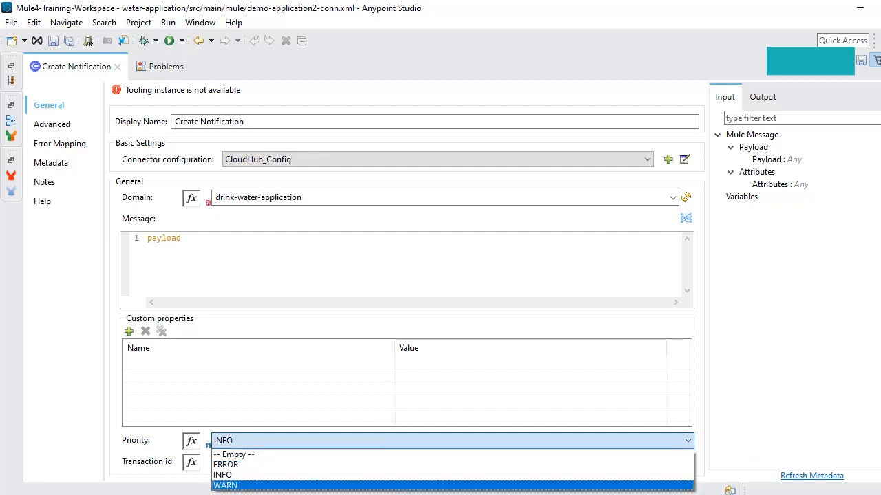
left_click(239, 476)
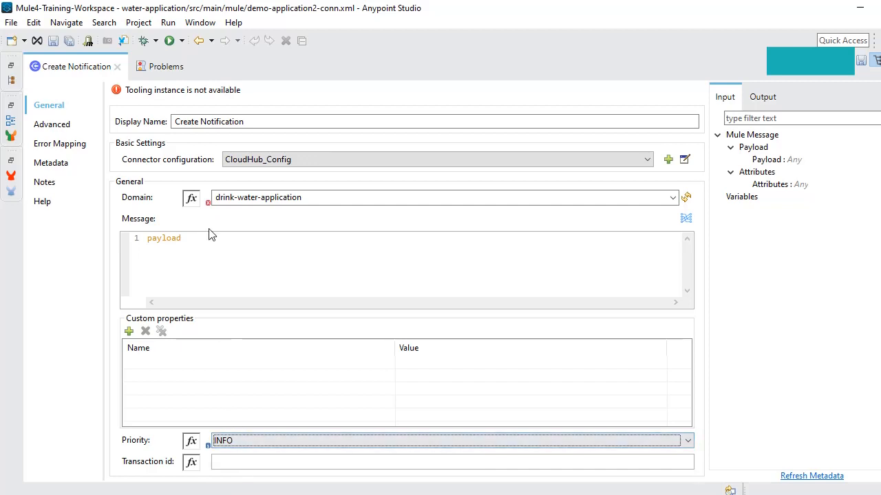
double_click(70, 71)
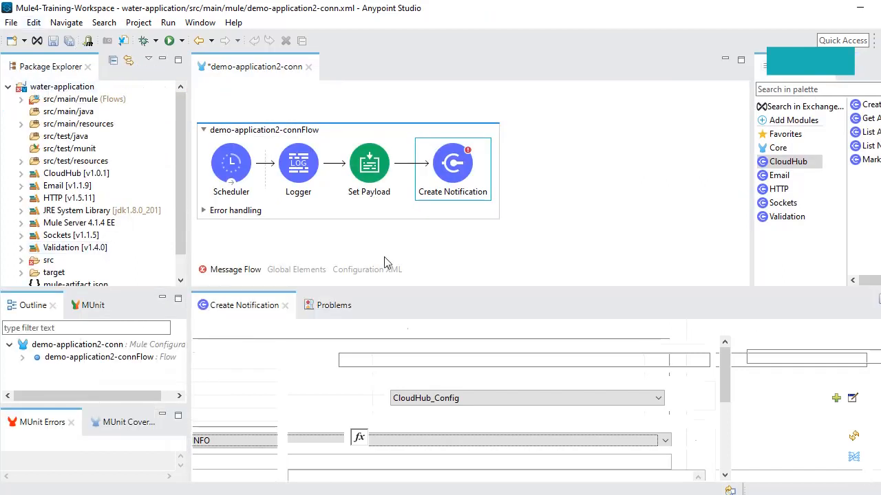
Save the demo-application2-conn flow and check the drink-water-application name on the dashboard
left_click(71, 42)
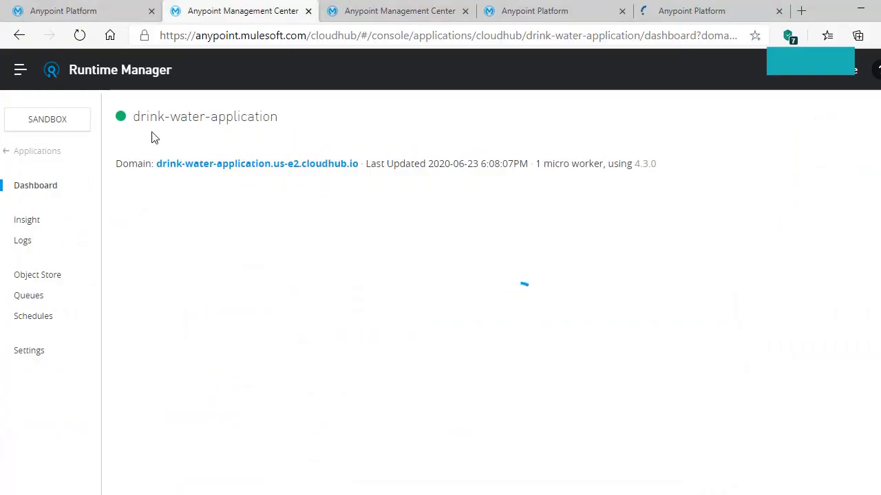
triple_click(260, 119)
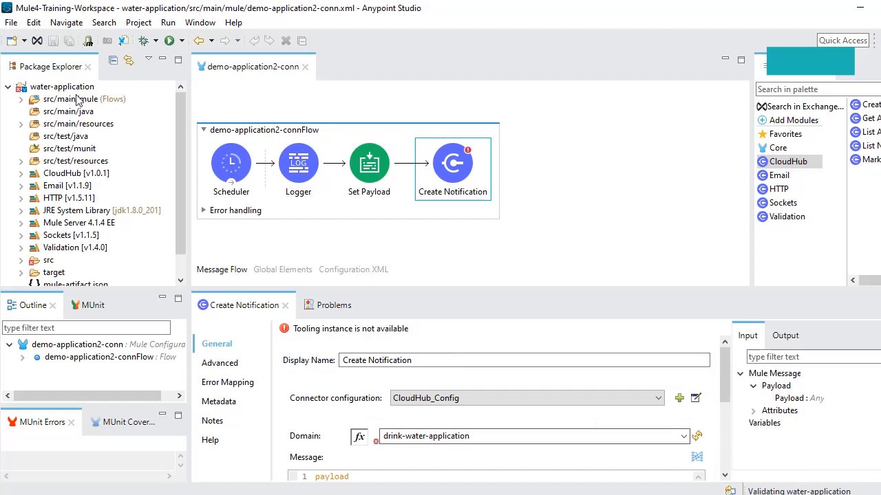
Select the water-application project so it revalidates, then return to the browser
left_click(534, 143)
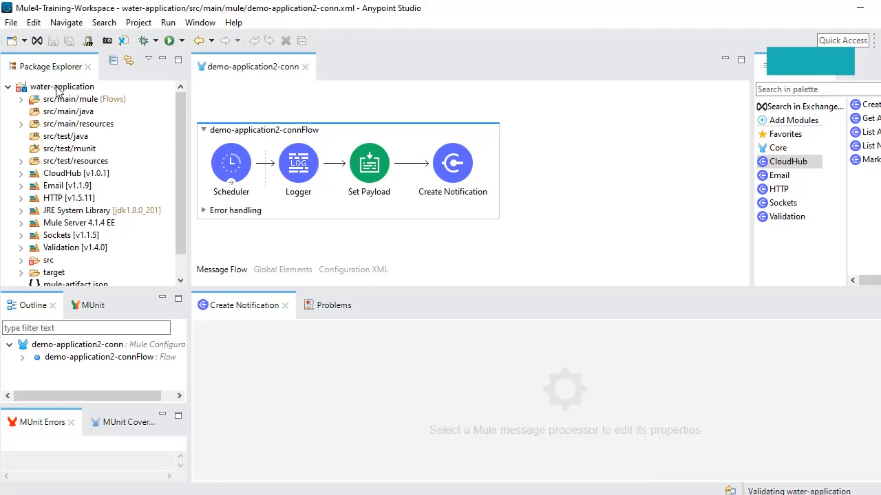
left_click(58, 87)
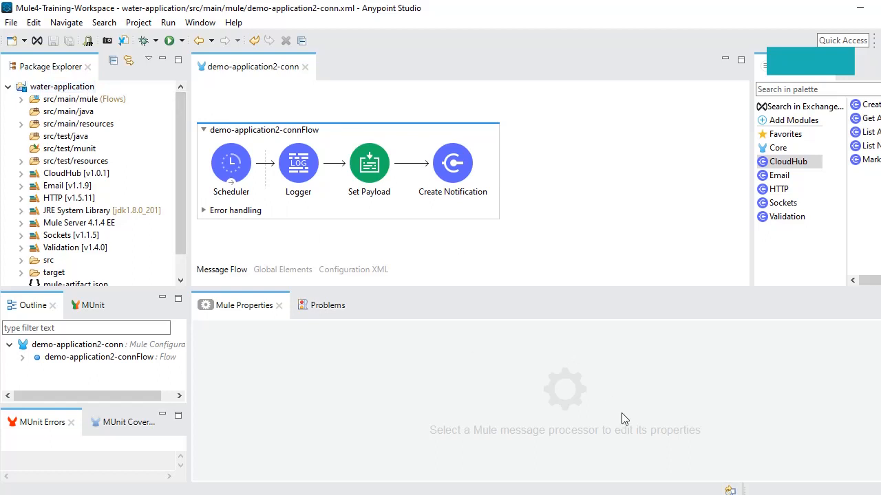
key("alt+Tab")
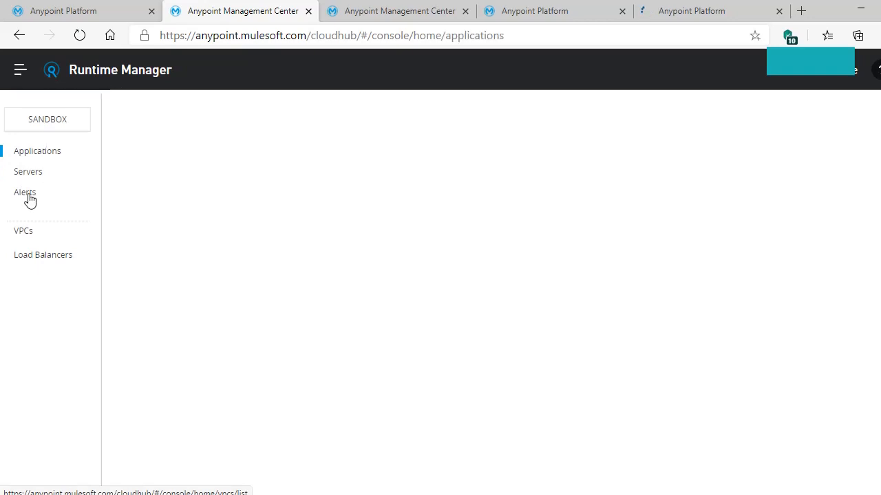
Close the Access Management environments tab and the loading environment details tab
left_click(549, 9)
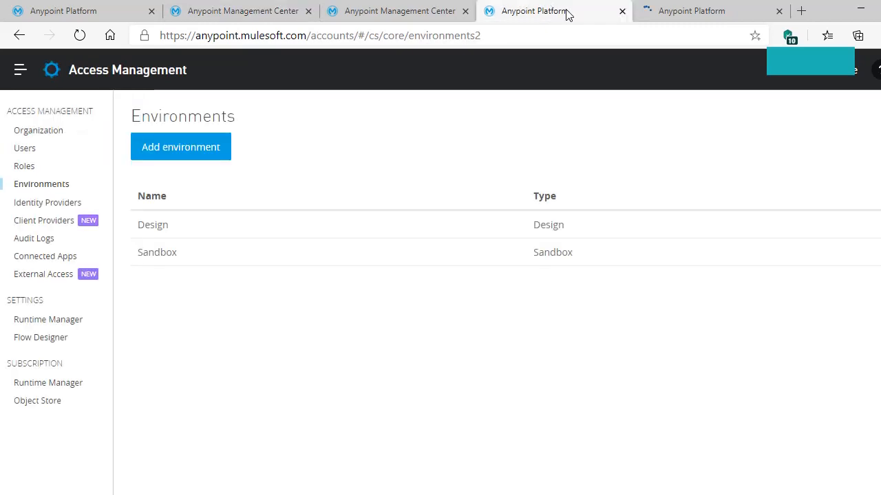
left_click(622, 11)
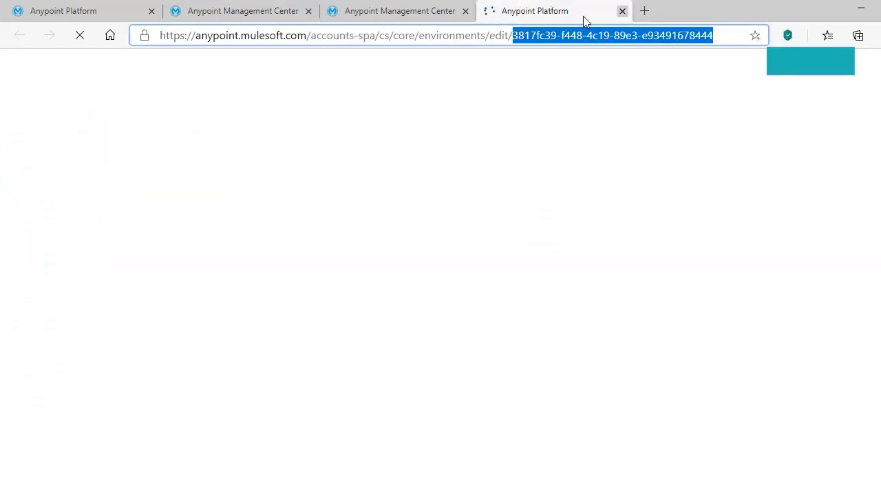
key("ctrl+w")
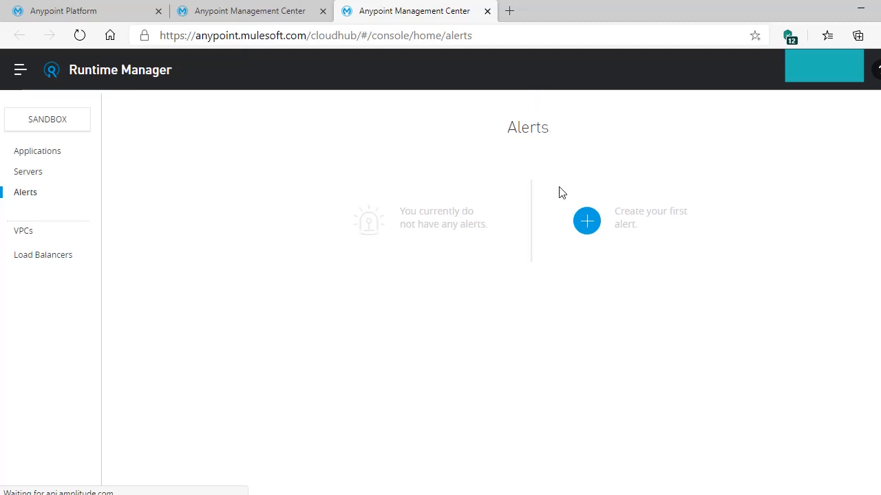
Start a new alert and paste in the name demodrinkalert
left_click(590, 232)
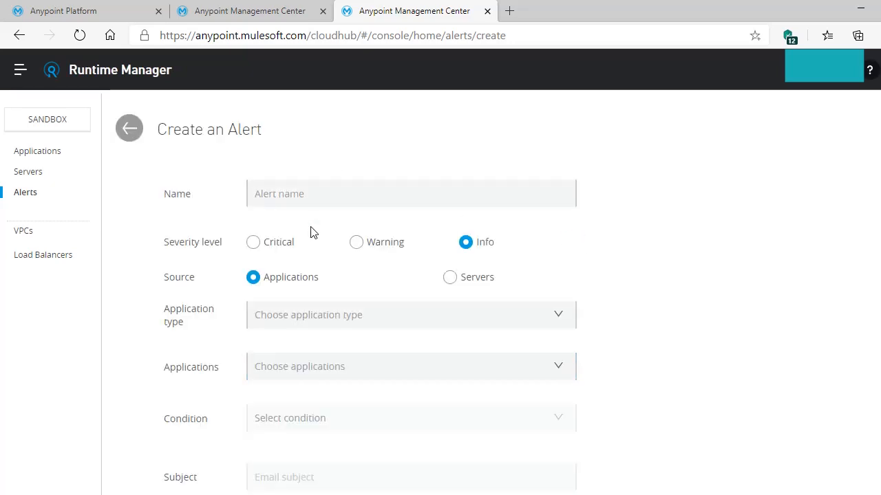
left_click(320, 189)
type("demodrinkalert")
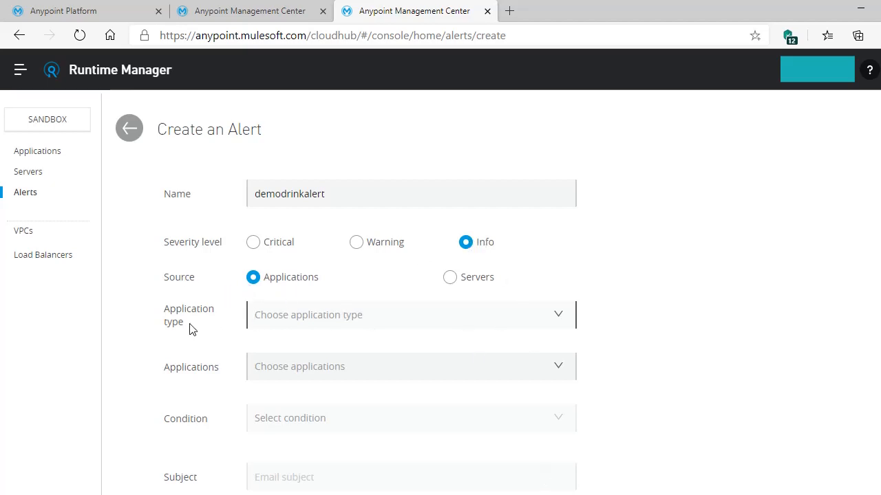
Set application type to CloudHub Applications and add drink-water-application as the monitored app
left_click(558, 318)
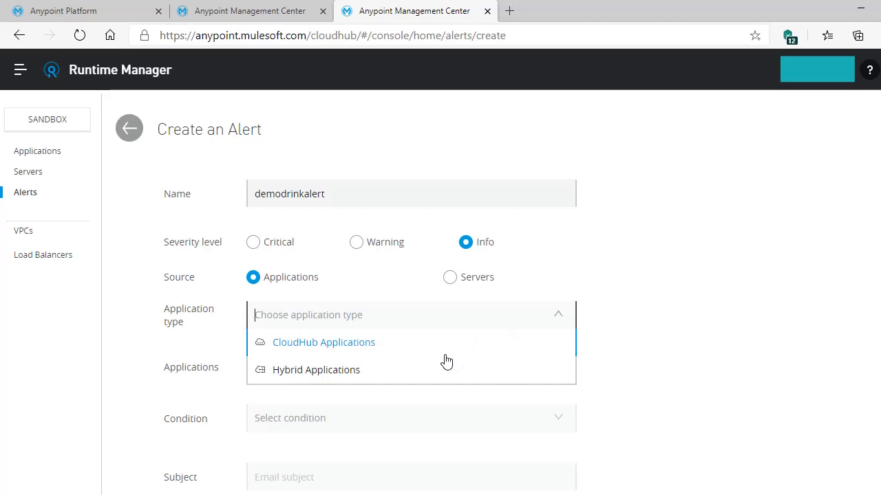
left_click(302, 344)
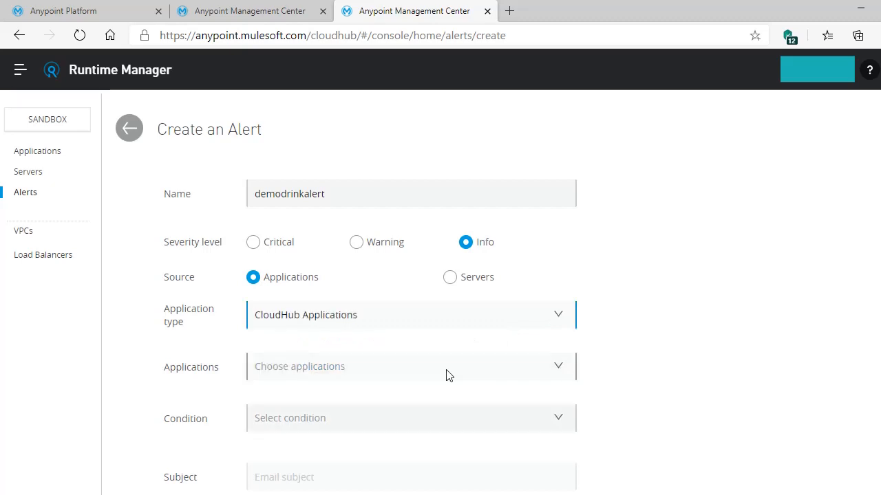
left_click(555, 368)
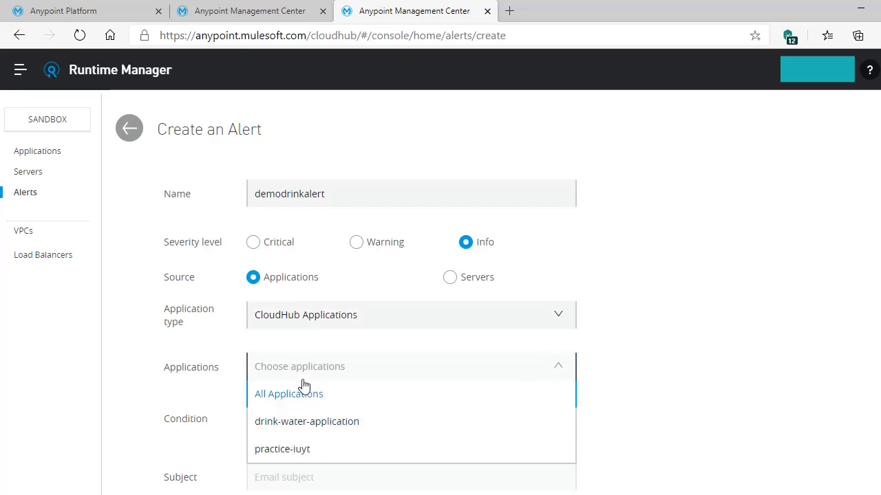
left_click(306, 433)
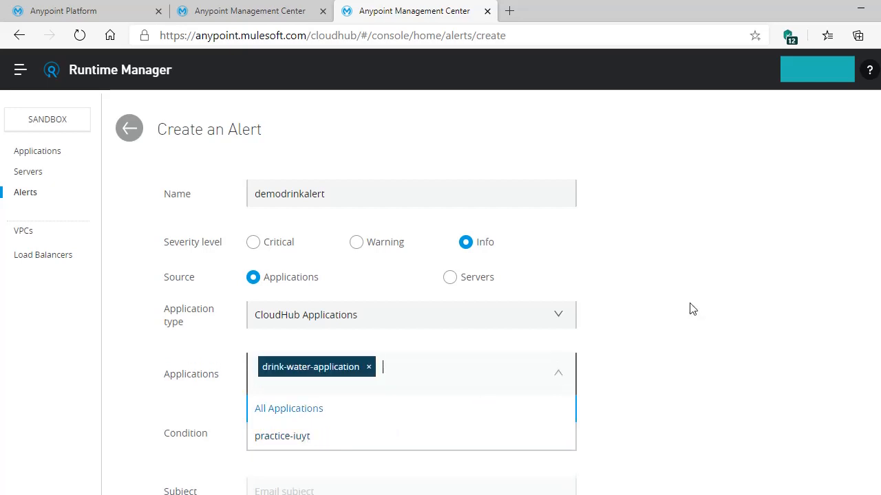
scroll(691, 309, "down", 2)
scroll(674, 309, "up", 2)
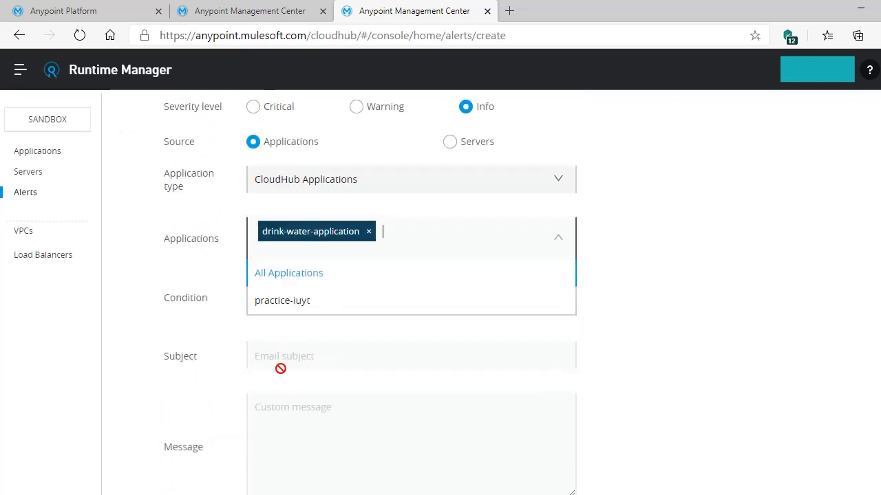
left_click(277, 367)
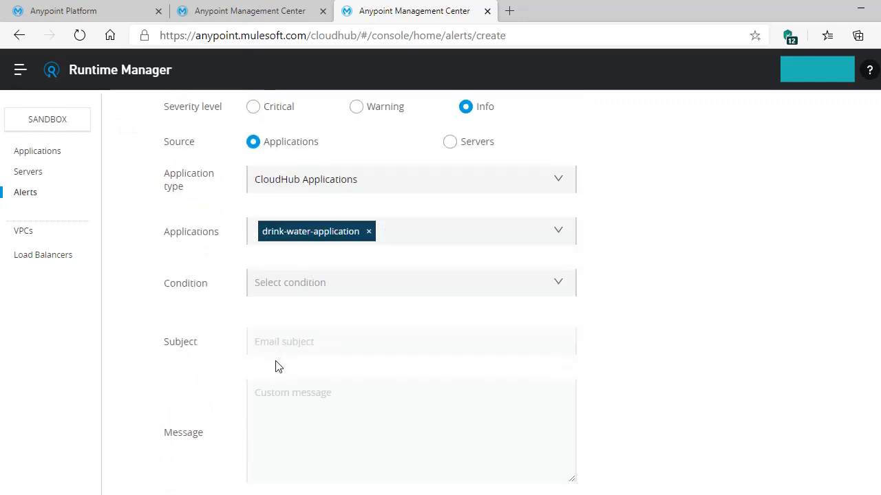
Scroll through the list of available alert conditions
left_click(558, 286)
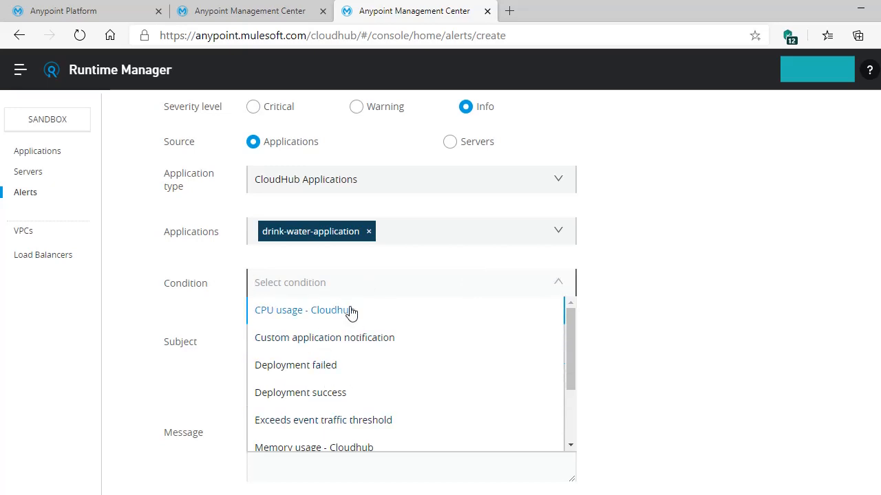
left_click_drag(569, 342, 570, 386)
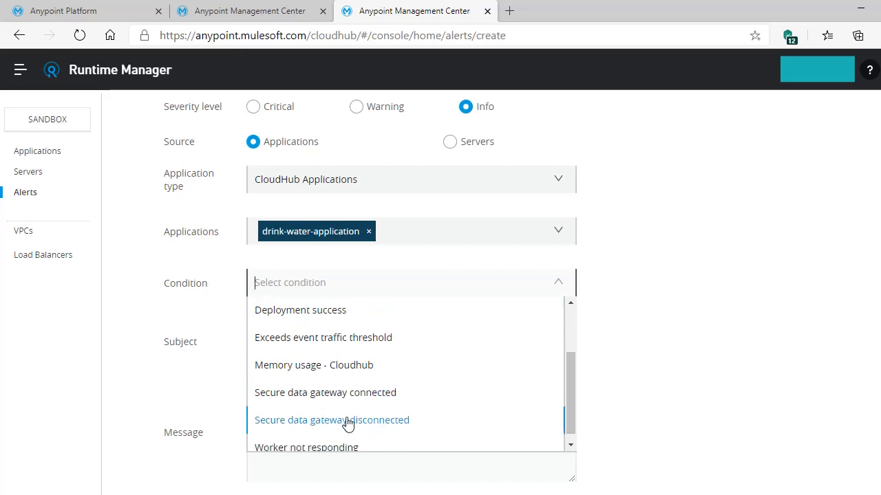
left_click_drag(571, 389, 575, 330)
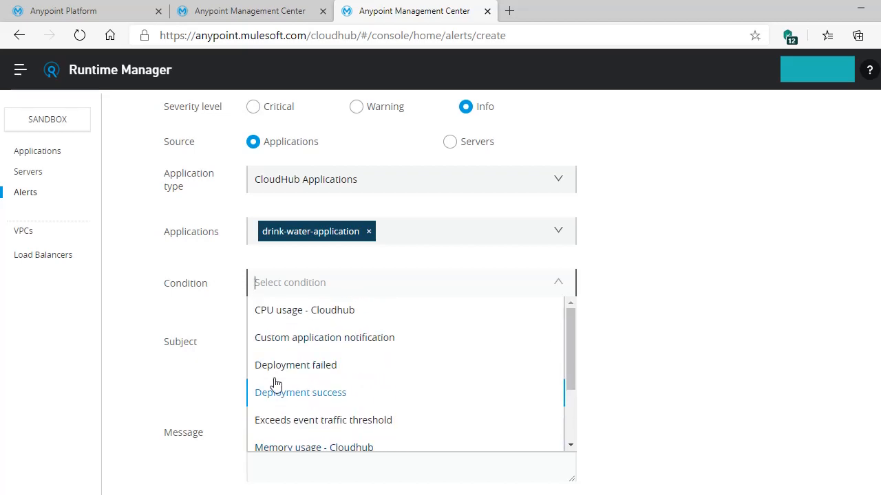
Set the alert condition to Custom application notification and focus the Contains filter
left_click(337, 342)
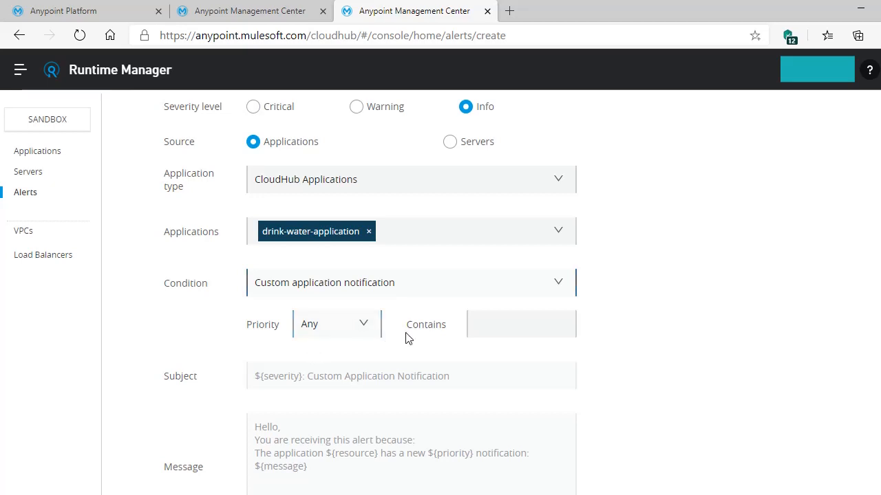
left_click(490, 328)
scroll(787, 326, "down", 2)
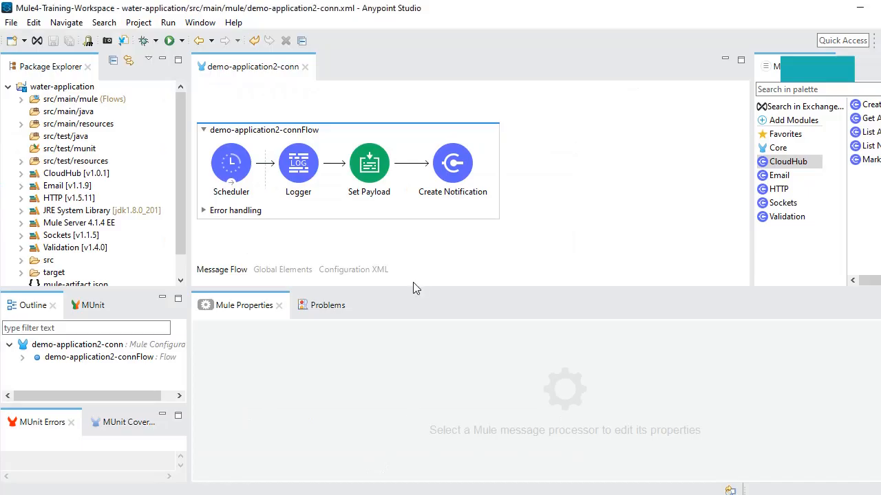
Inspect the Set Payload component's message in demo-application2-connFlow
left_click(370, 183)
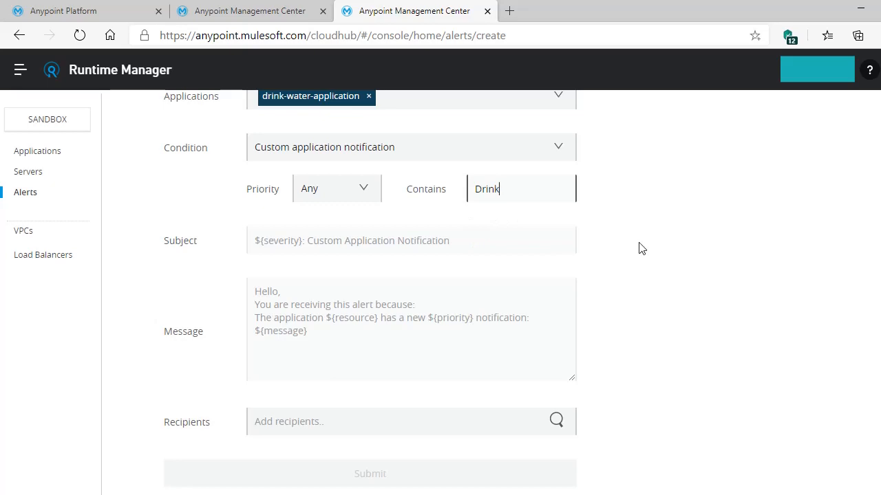
Set notification priority to Info and add the recipient's e-mail address to Recipients
scroll(639, 247, "down", 2)
left_click(362, 103)
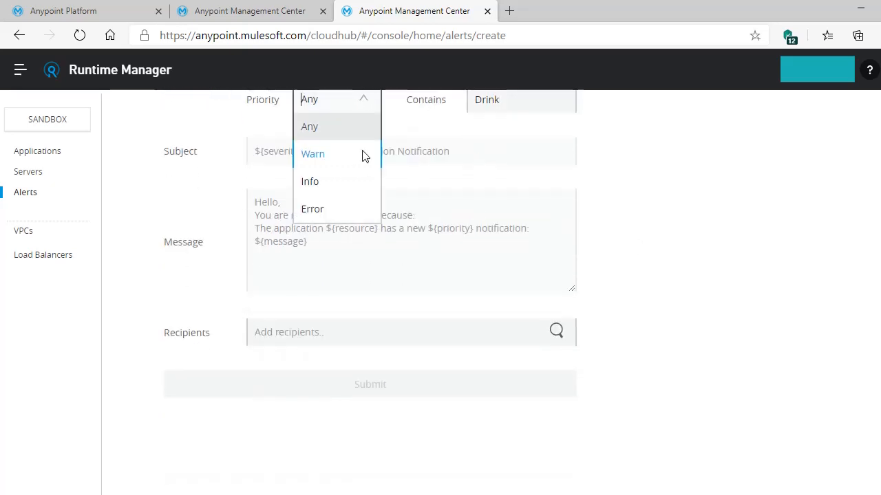
left_click(336, 190)
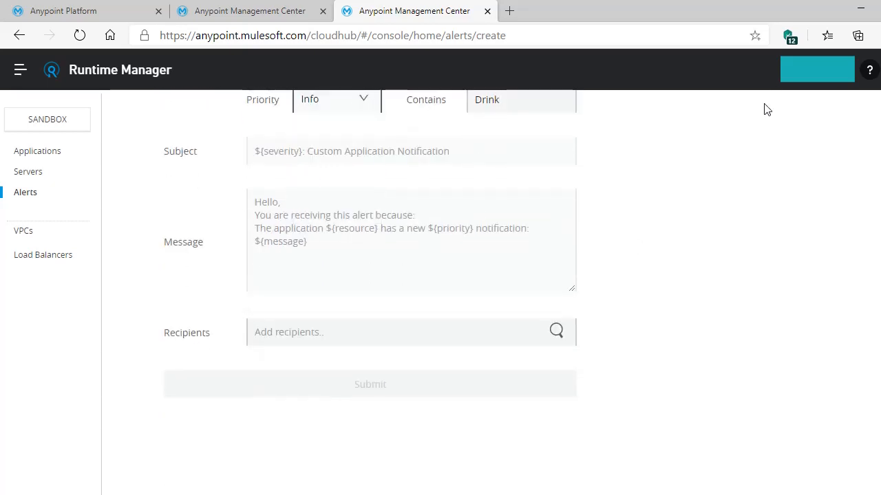
left_click(487, 336)
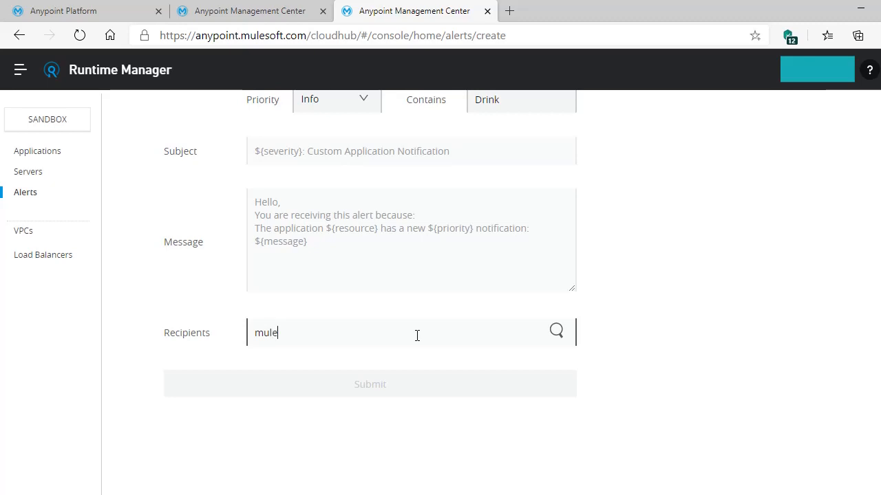
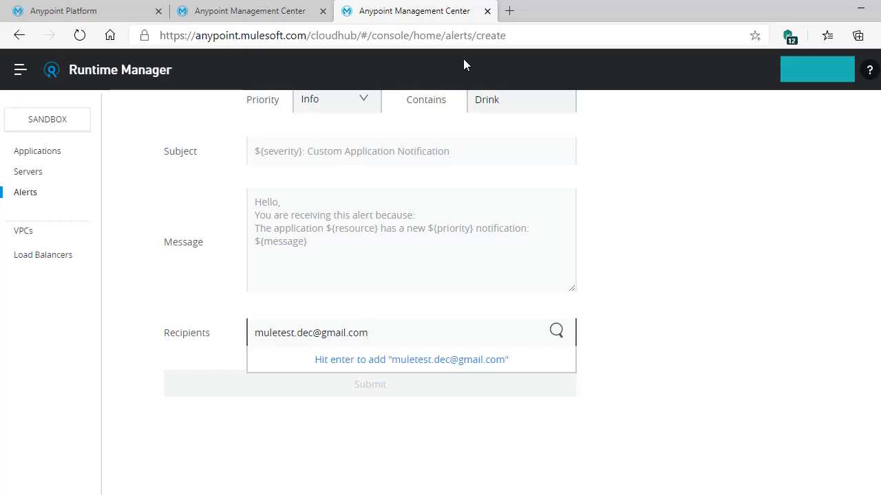
key("Return")
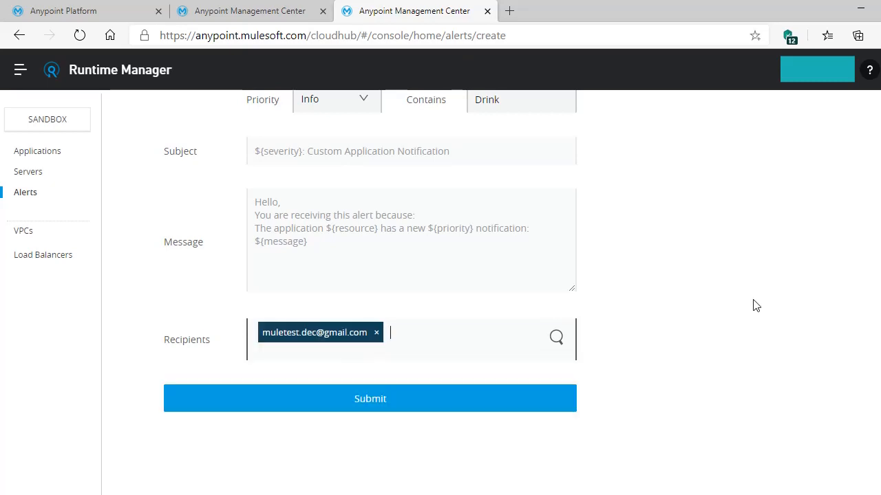
Scroll through the completed alert form to review its settings
scroll(754, 305, "up", 1)
scroll(754, 305, "up", 1)
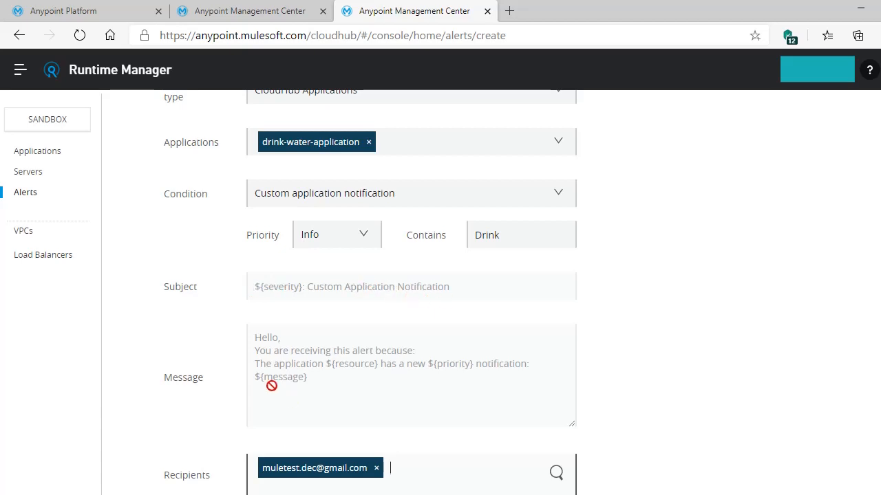
scroll(275, 303, "down", 2)
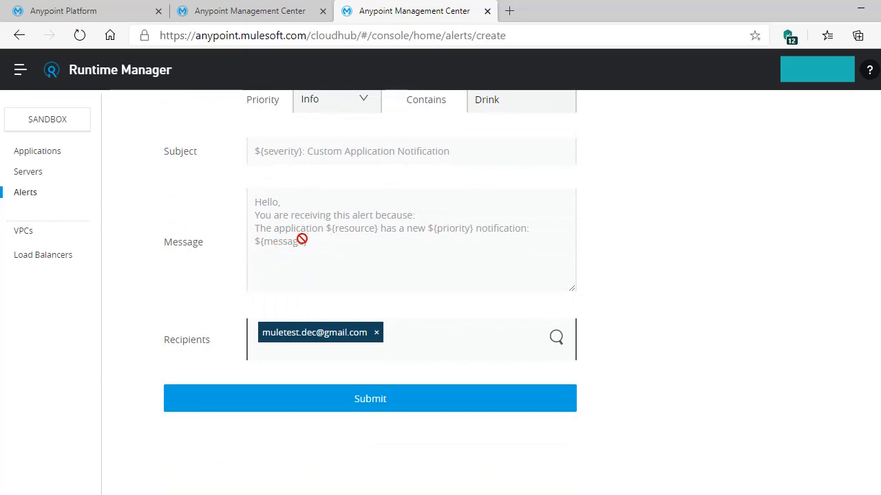
scroll(368, 254, "up", 1)
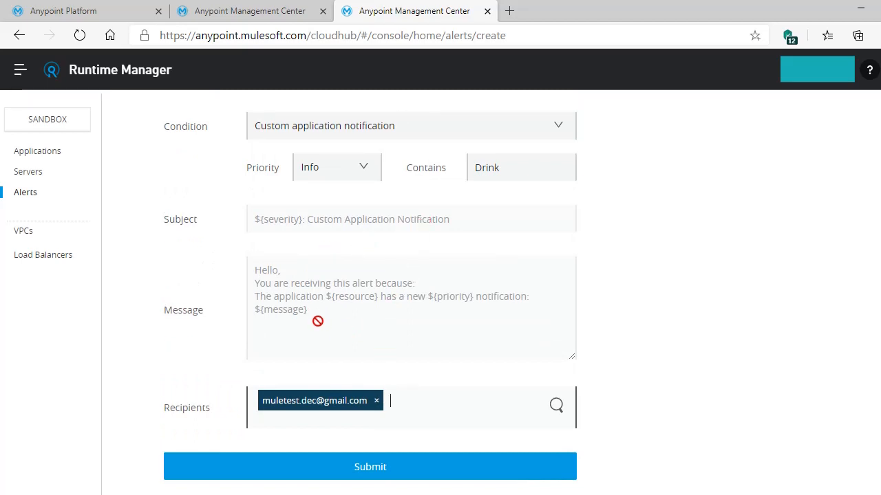
scroll(317, 320, "up", 1)
scroll(317, 320, "up", 4)
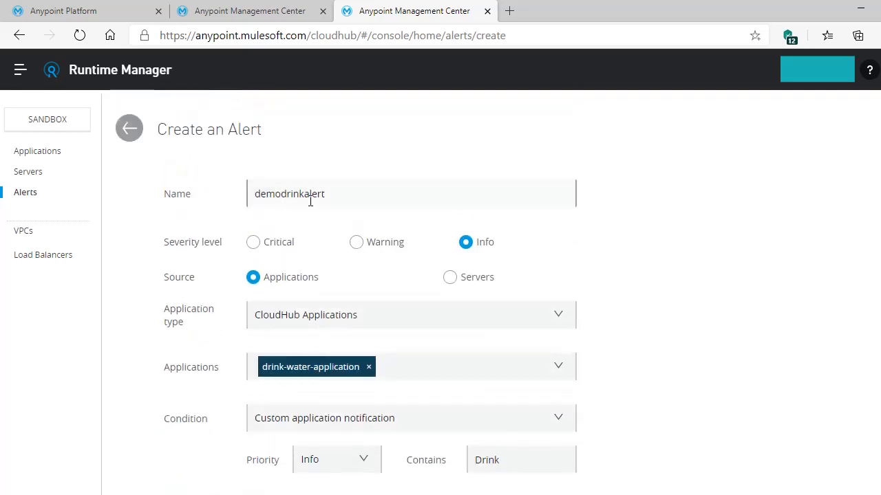
scroll(354, 210, "down", 1)
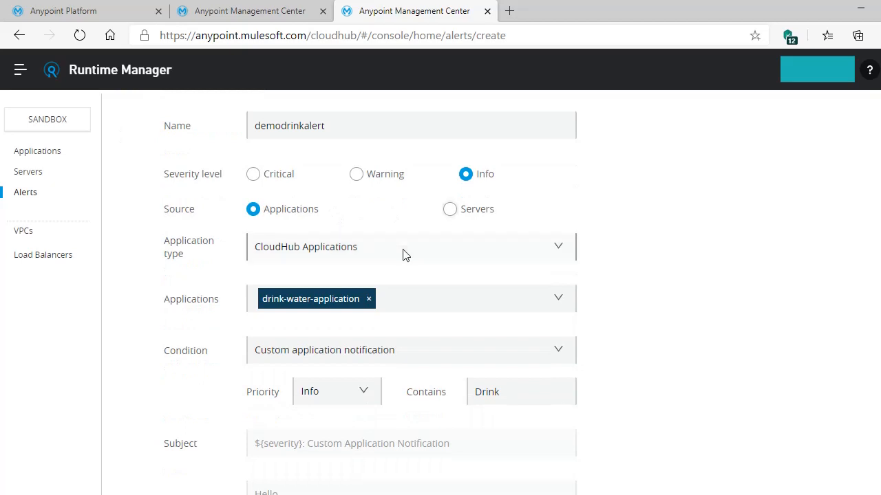
scroll(389, 258, "down", 2)
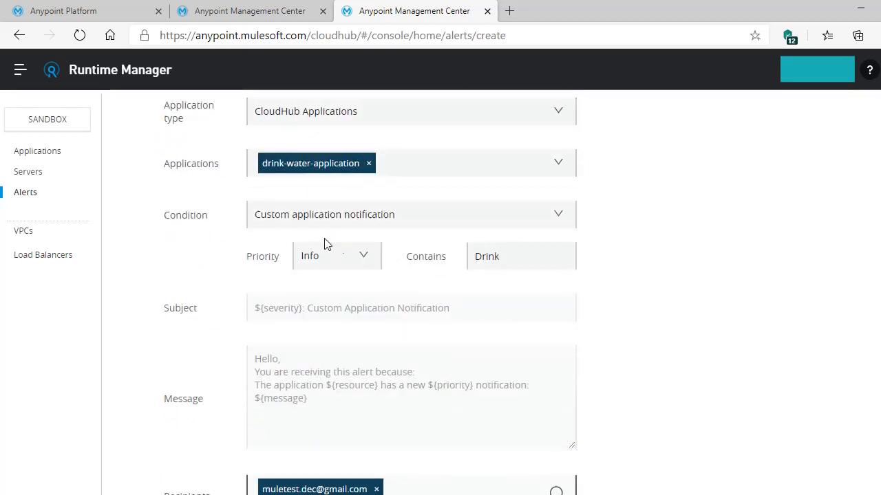
scroll(362, 292, "down", 1)
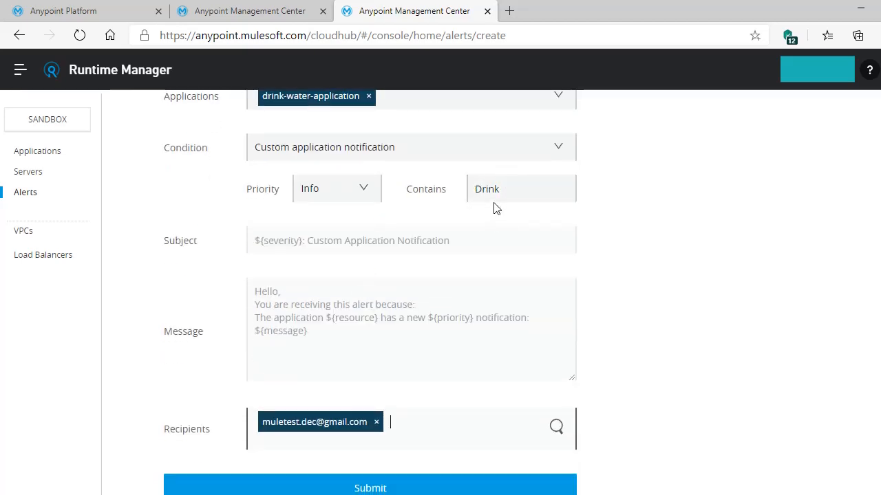
scroll(490, 242, "down", 1)
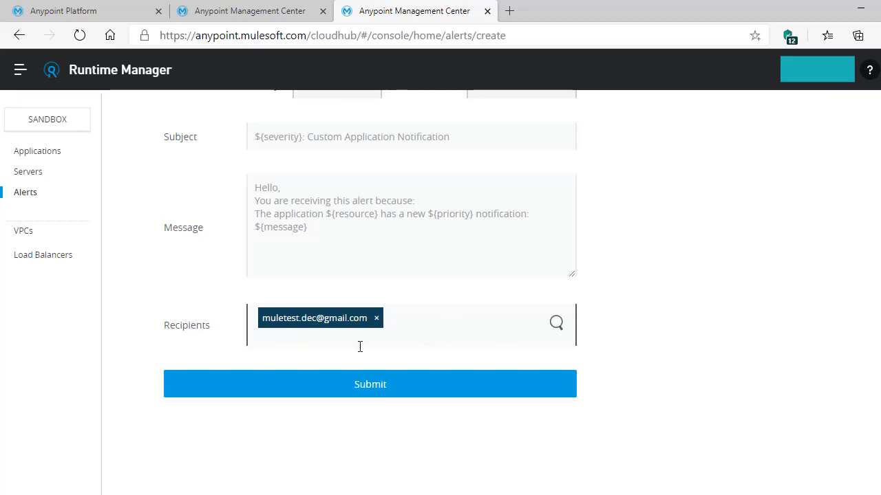
Submit the demodrinkalert alert and open its details from the Alerts list
left_click(402, 394)
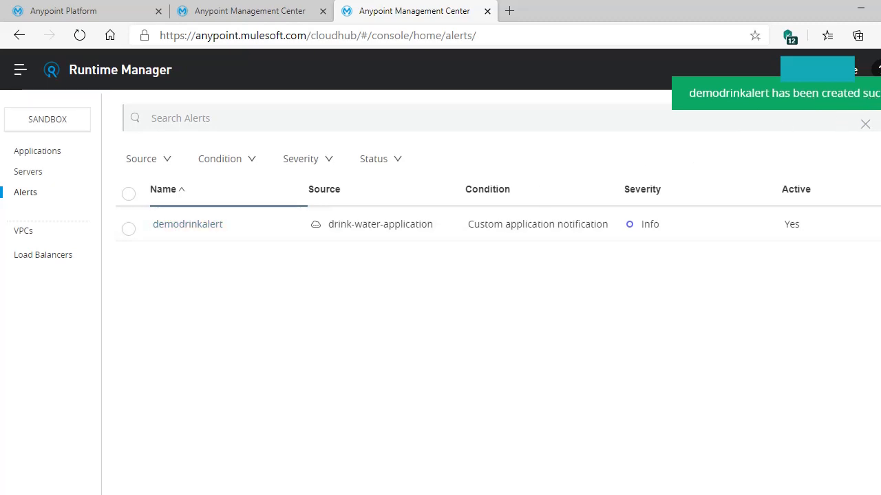
left_click(130, 234)
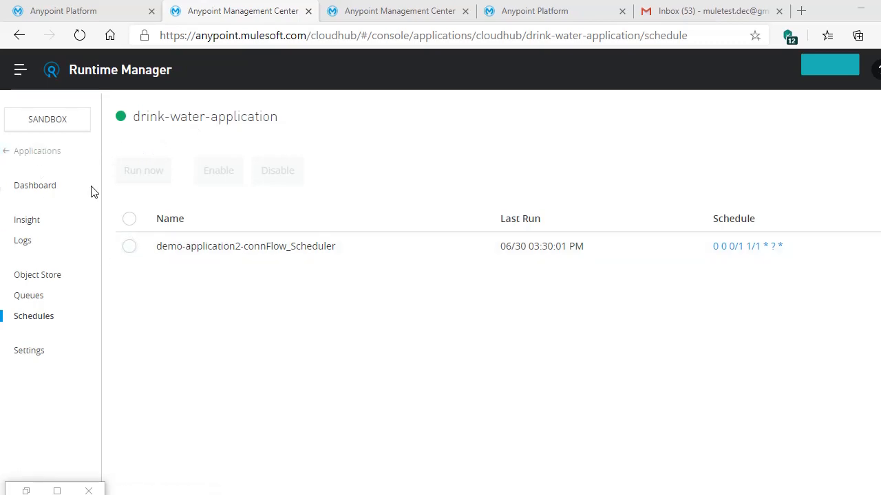
Run the drink-water-application scheduler now, check its logs, and view the alert e-mail in Gmail
left_click(129, 248)
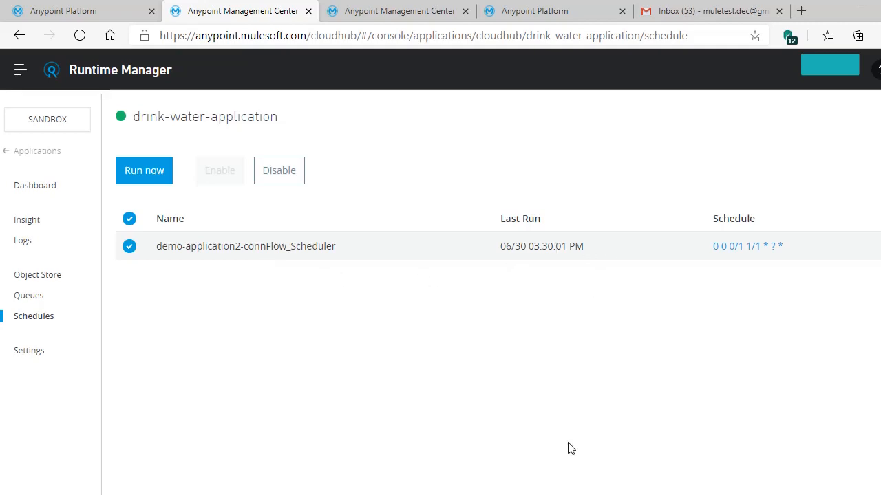
key("alt+Tab")
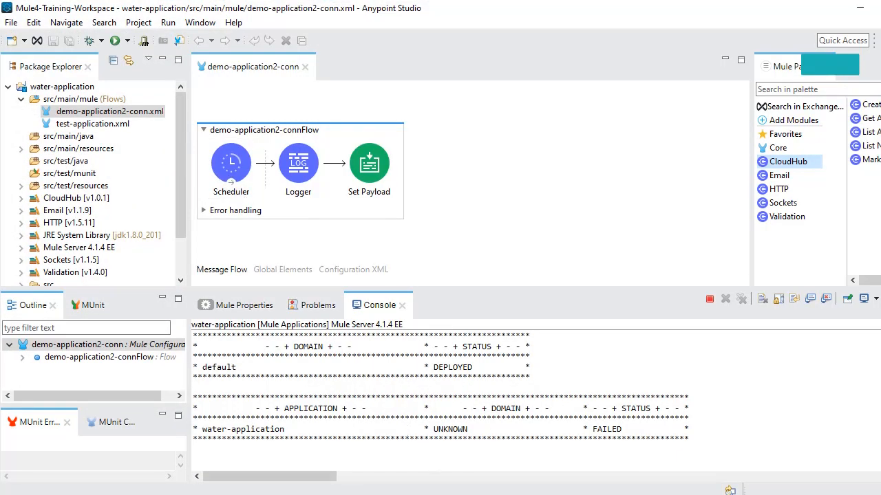
key("alt+Tab")
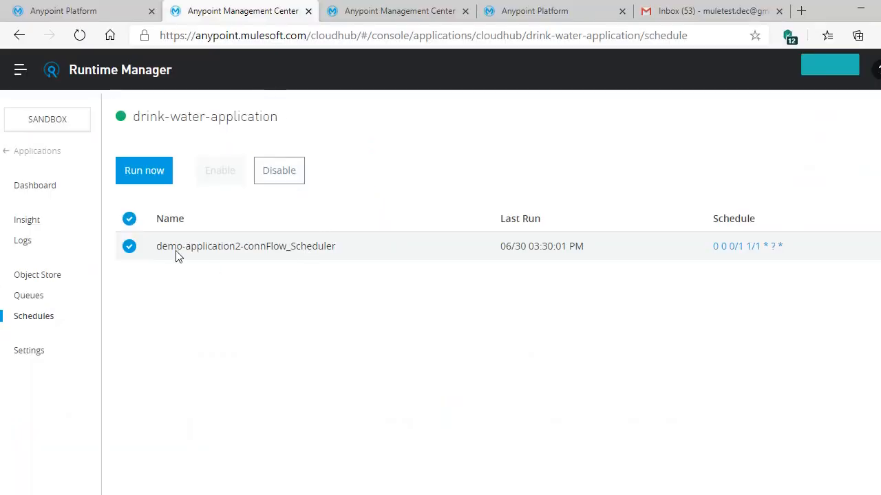
left_click(143, 178)
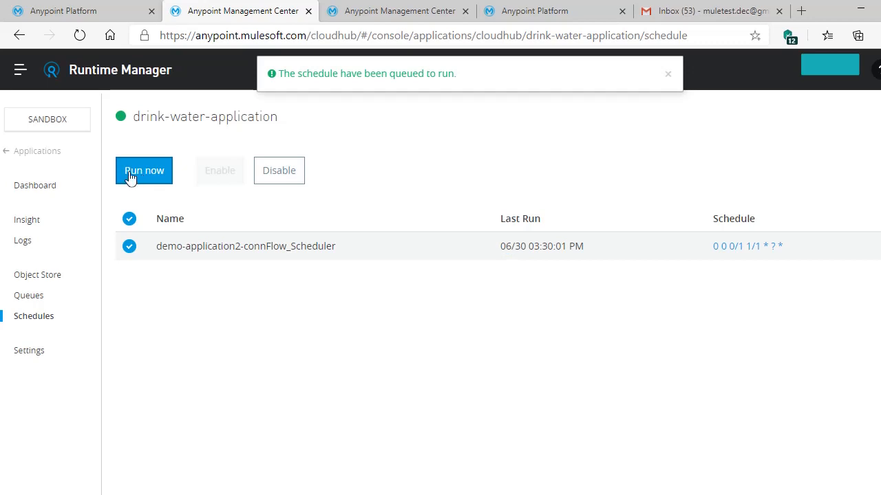
left_click(20, 246)
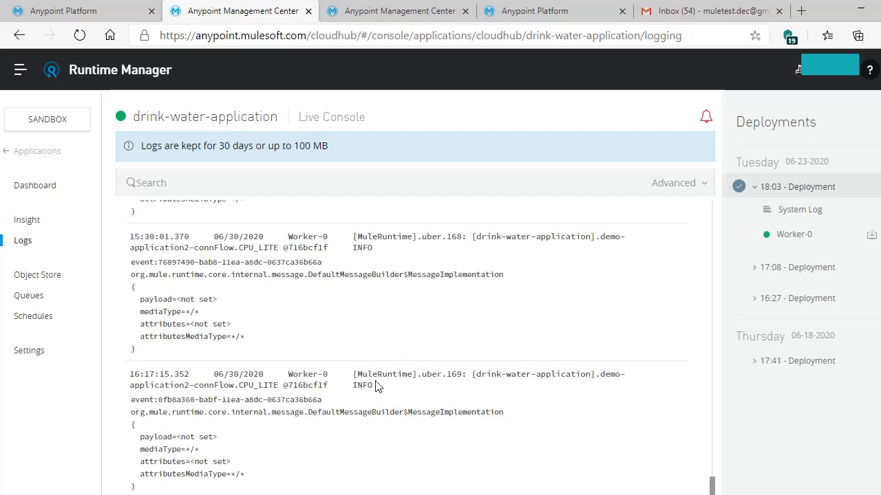
left_click(684, 16)
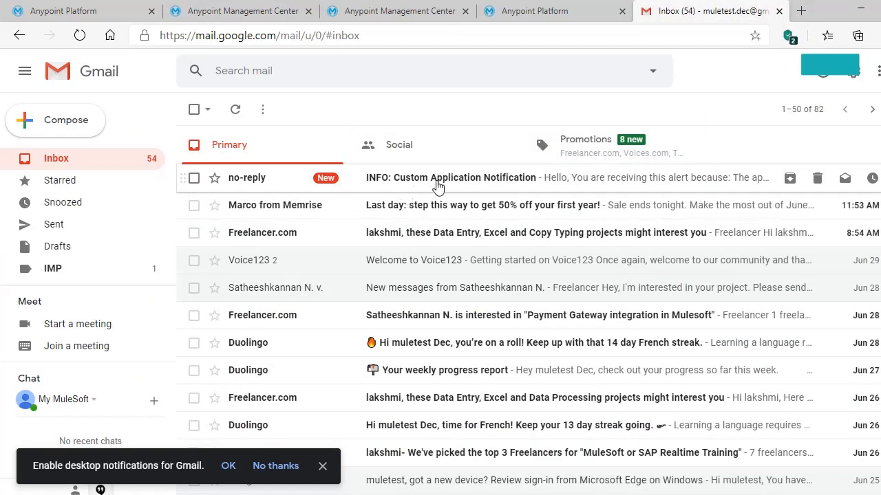
Open the INFO: Custom Application Notification email and confirm it reads 'Please Drink Water'
left_click(409, 180)
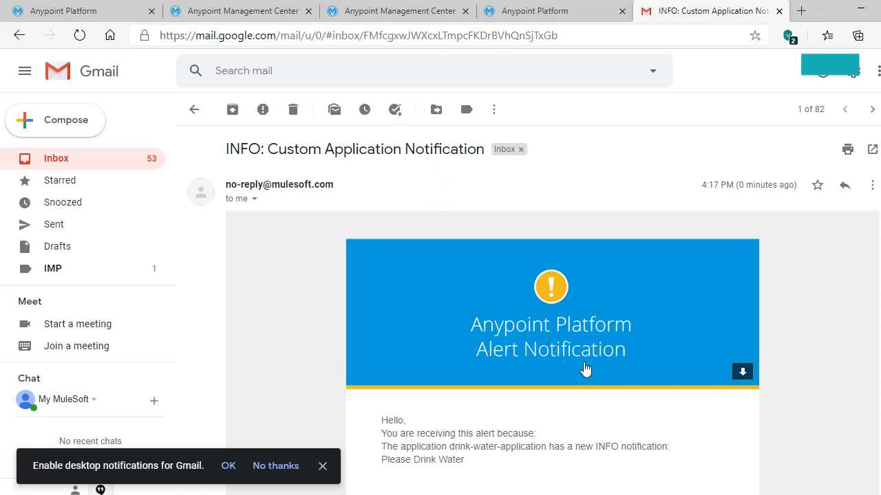
scroll(583, 366, "down", 2)
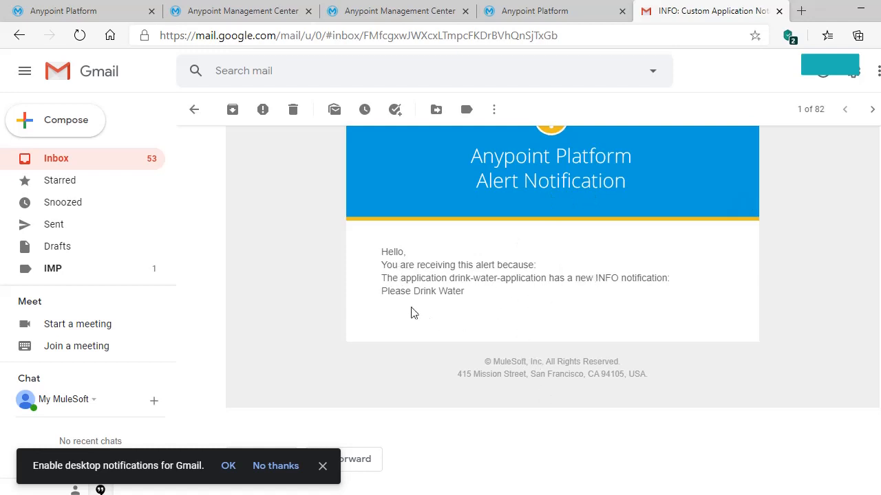
left_click_drag(402, 292, 463, 290)
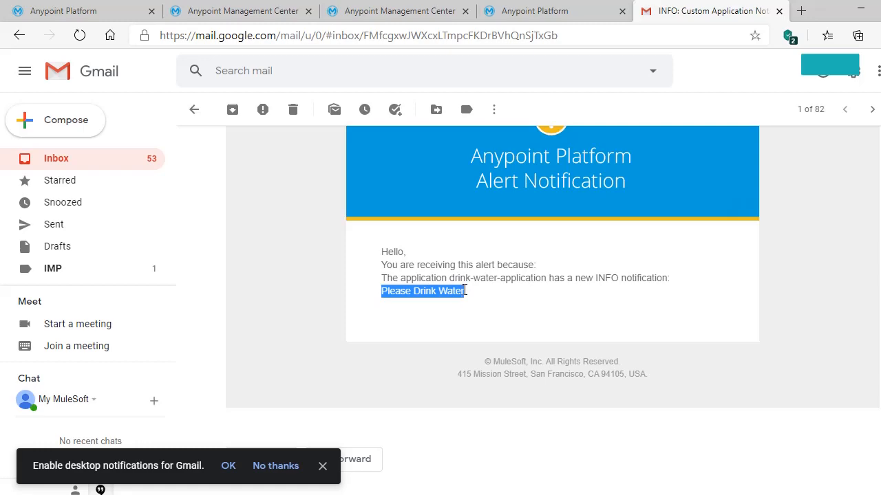
key("alt+Tab")
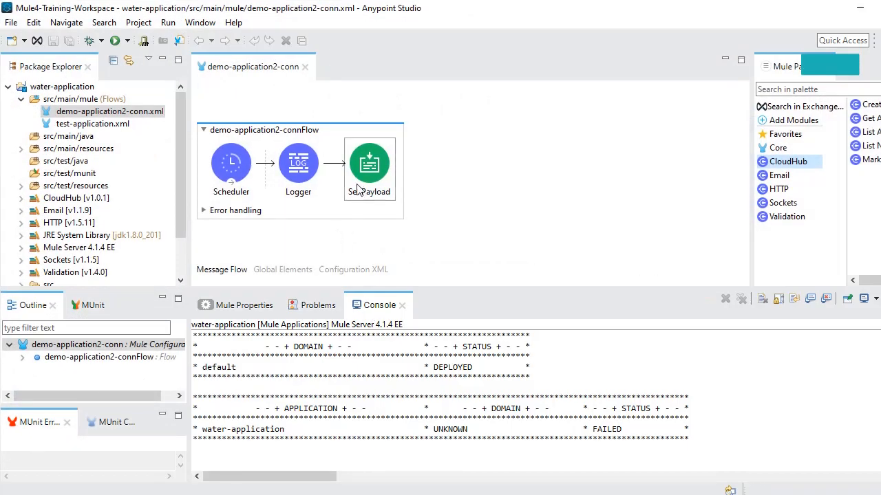
Check the Set Payload value 'Please Drink Water', then bring up Runtime Manager's Alerts list in Edge
left_click(358, 190)
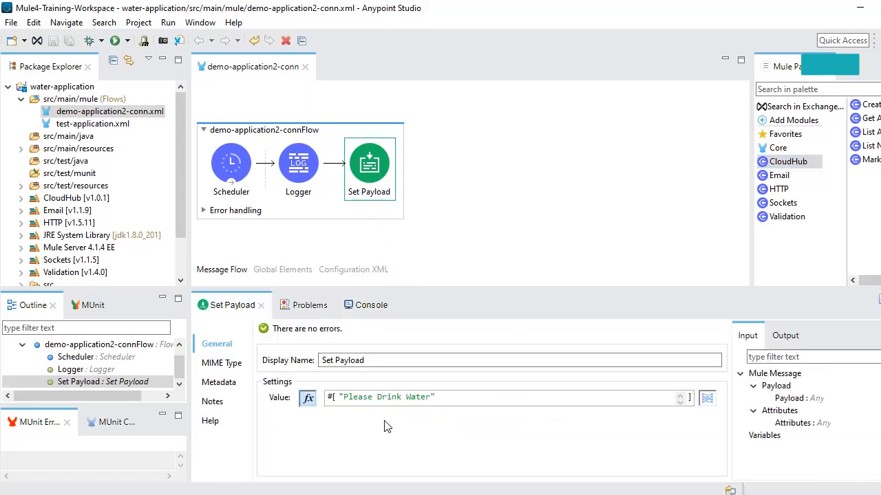
mouse_move(355, 494)
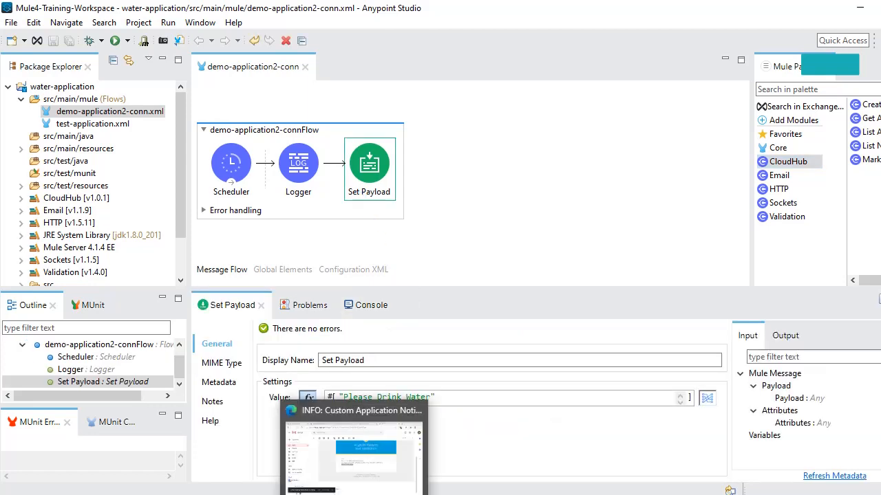
left_click(355, 459)
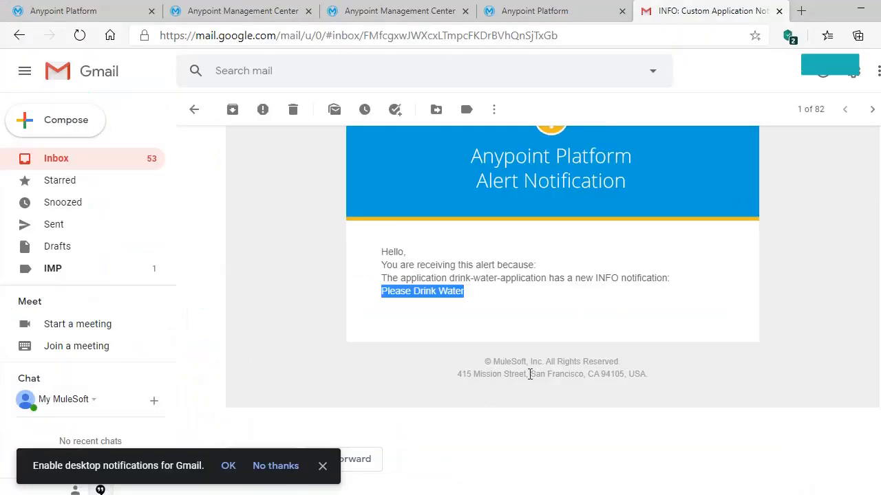
scroll(536, 310, "up", 5)
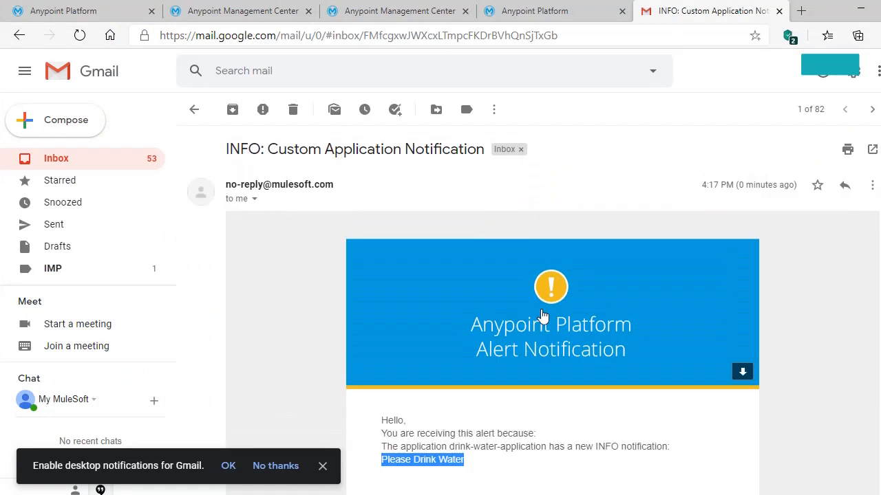
left_click(334, 19)
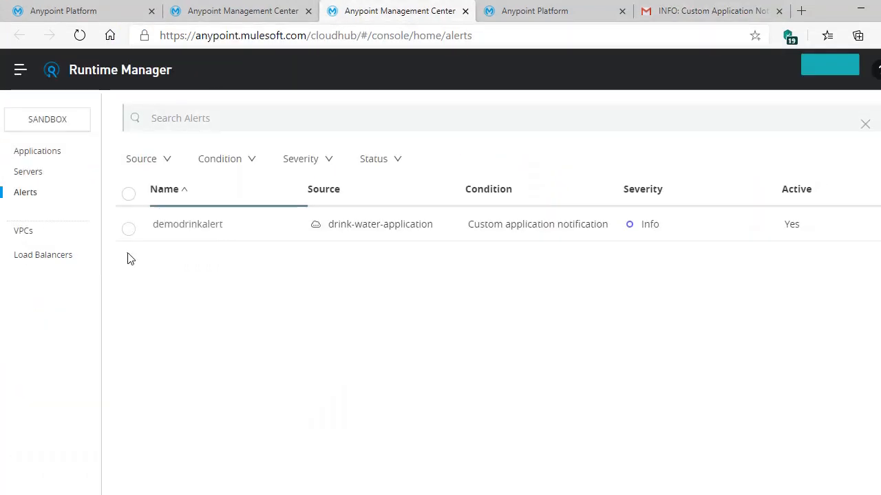
Review the demodrinkalert details, then go to the application's Schedules page
left_click(128, 230)
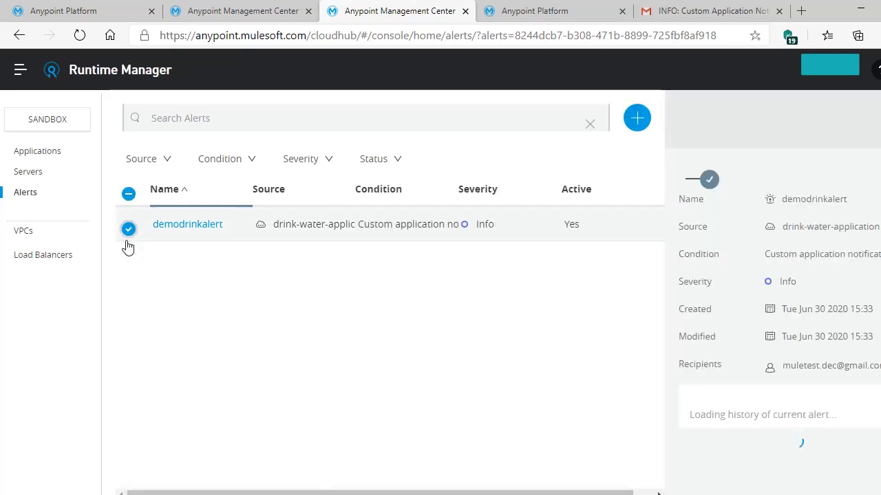
left_click(240, 18)
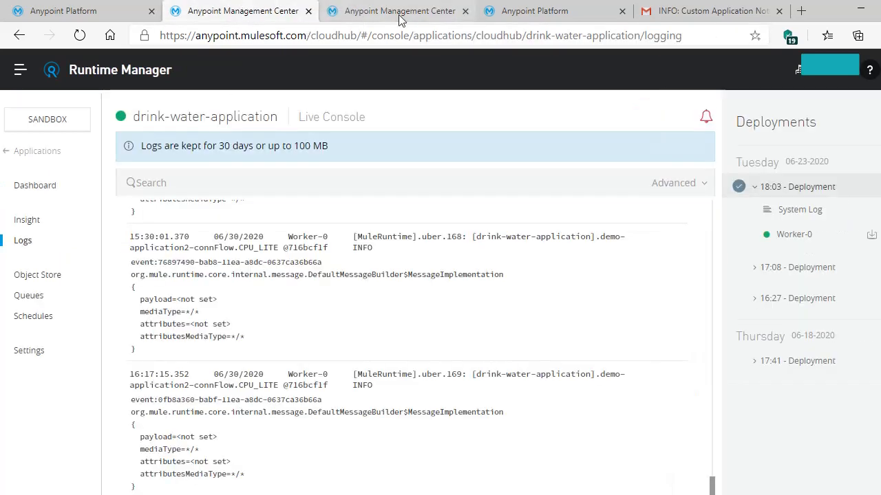
left_click(26, 318)
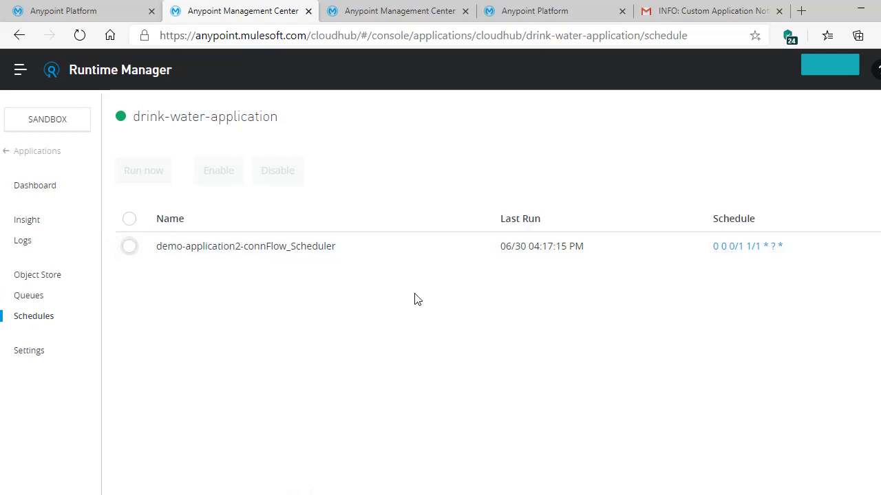
Run demo-application2-connFlow_Scheduler immediately and return to the Gmail inbox
left_click(129, 247)
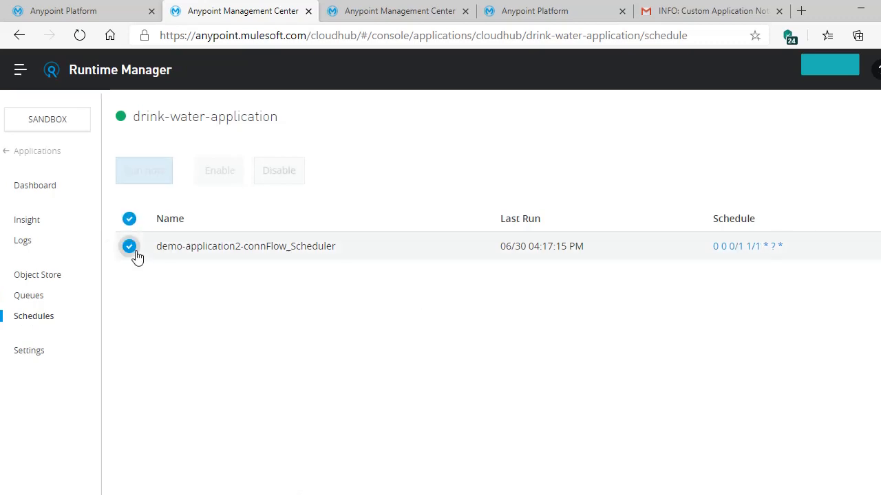
left_click(144, 172)
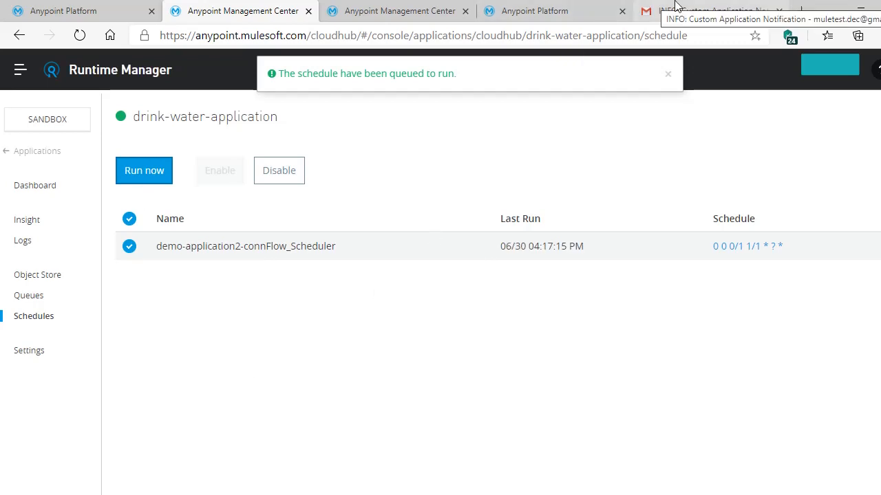
left_click(675, 5)
left_click(194, 110)
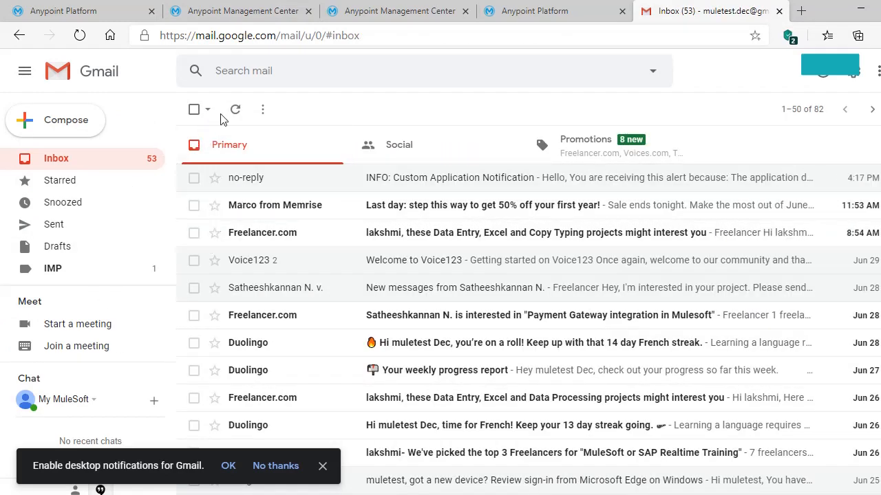
Open the INFO alert email, then return to the inbox to pick up the newly arrived alert
left_click(447, 178)
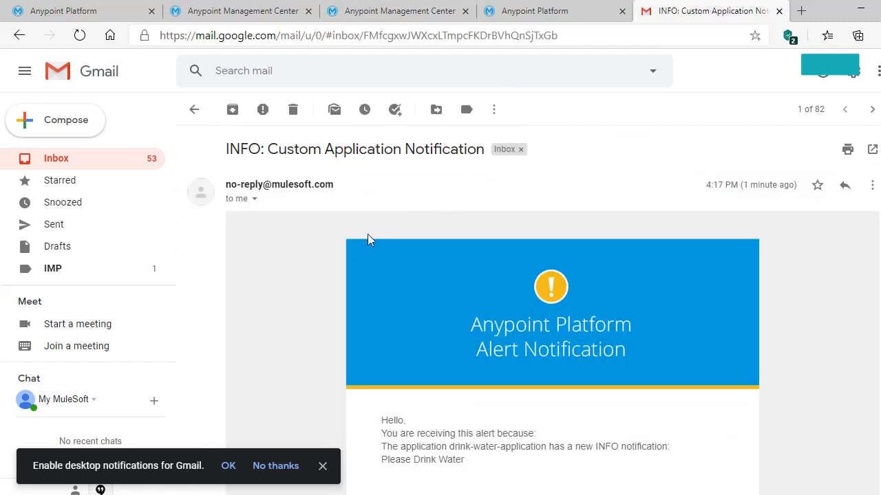
scroll(793, 240, "down", 3)
scroll(793, 240, "up", 3)
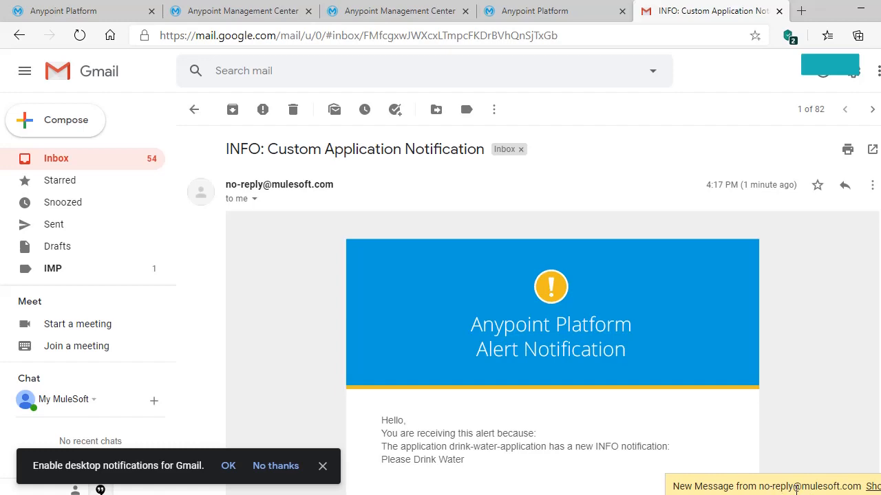
left_click(193, 109)
Reopen the alert conversation and expand the earlier message to see both 'Please Drink Water' e-mails
left_click(362, 181)
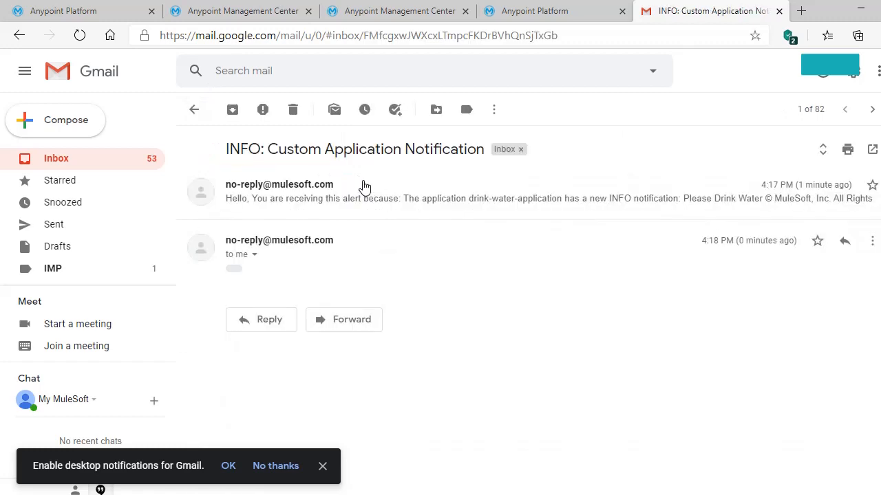
left_click(279, 201)
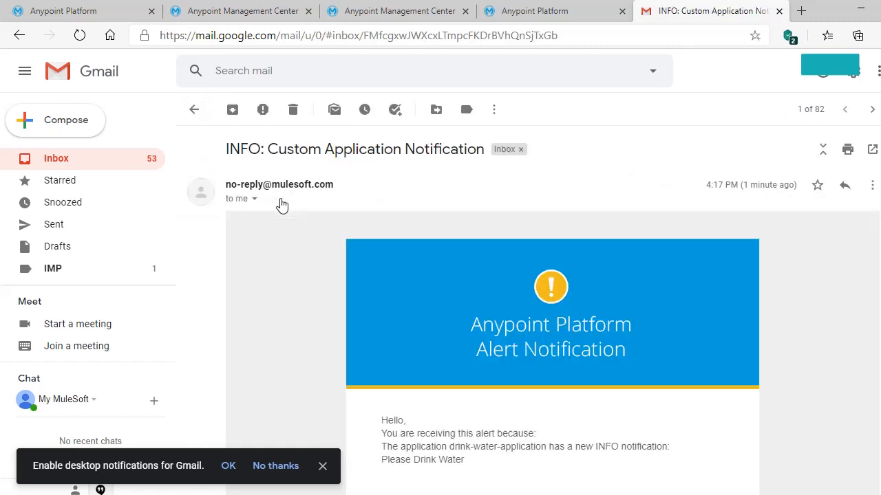
scroll(468, 313, "down", 3)
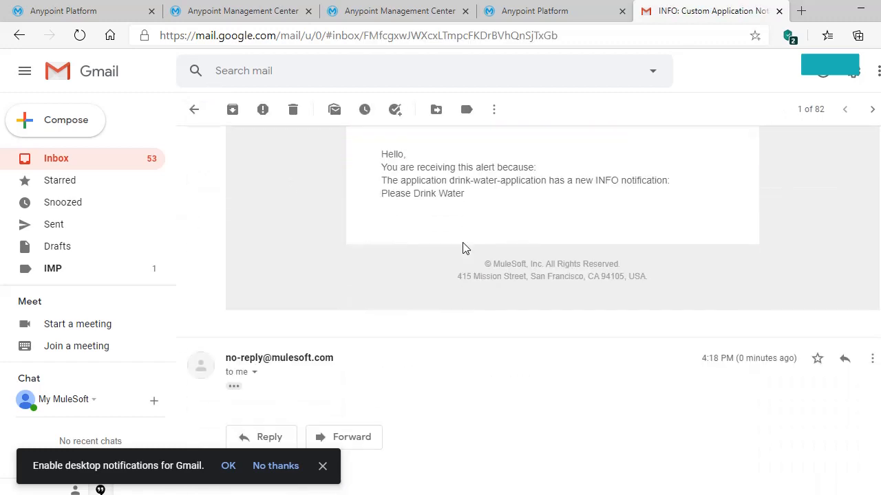
scroll(462, 246, "up", 4)
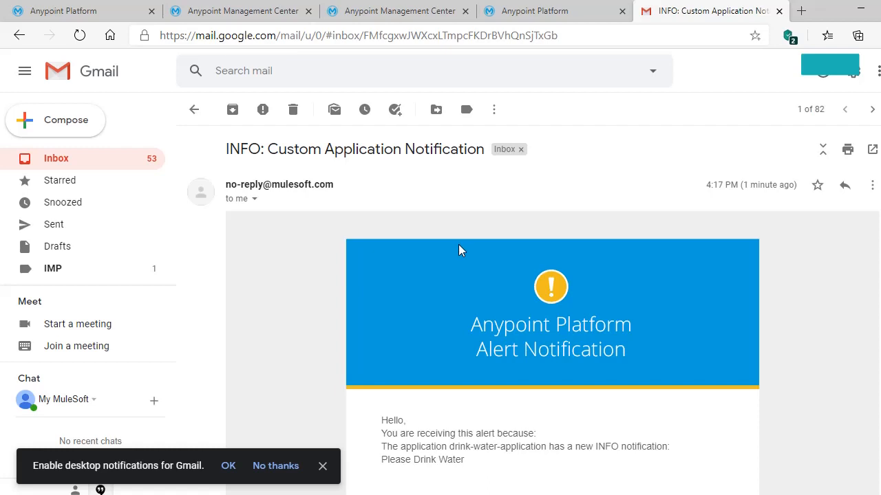
scroll(458, 249, "down", 4)
left_click(255, 9)
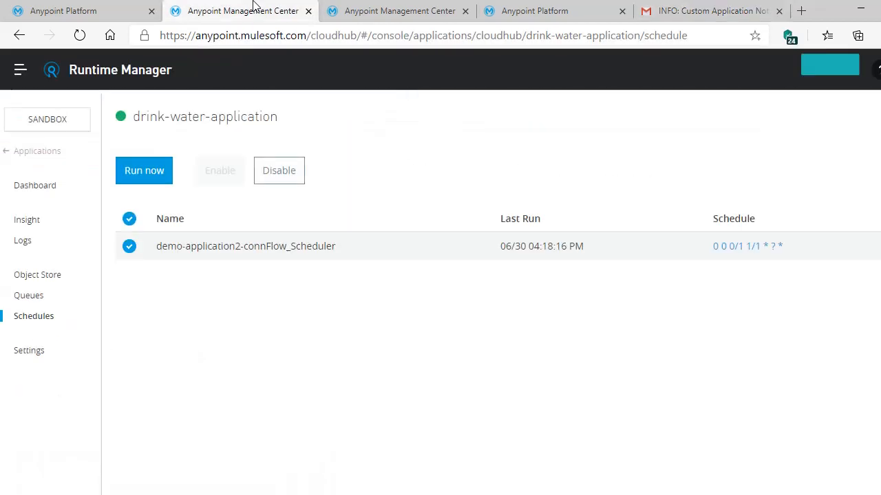